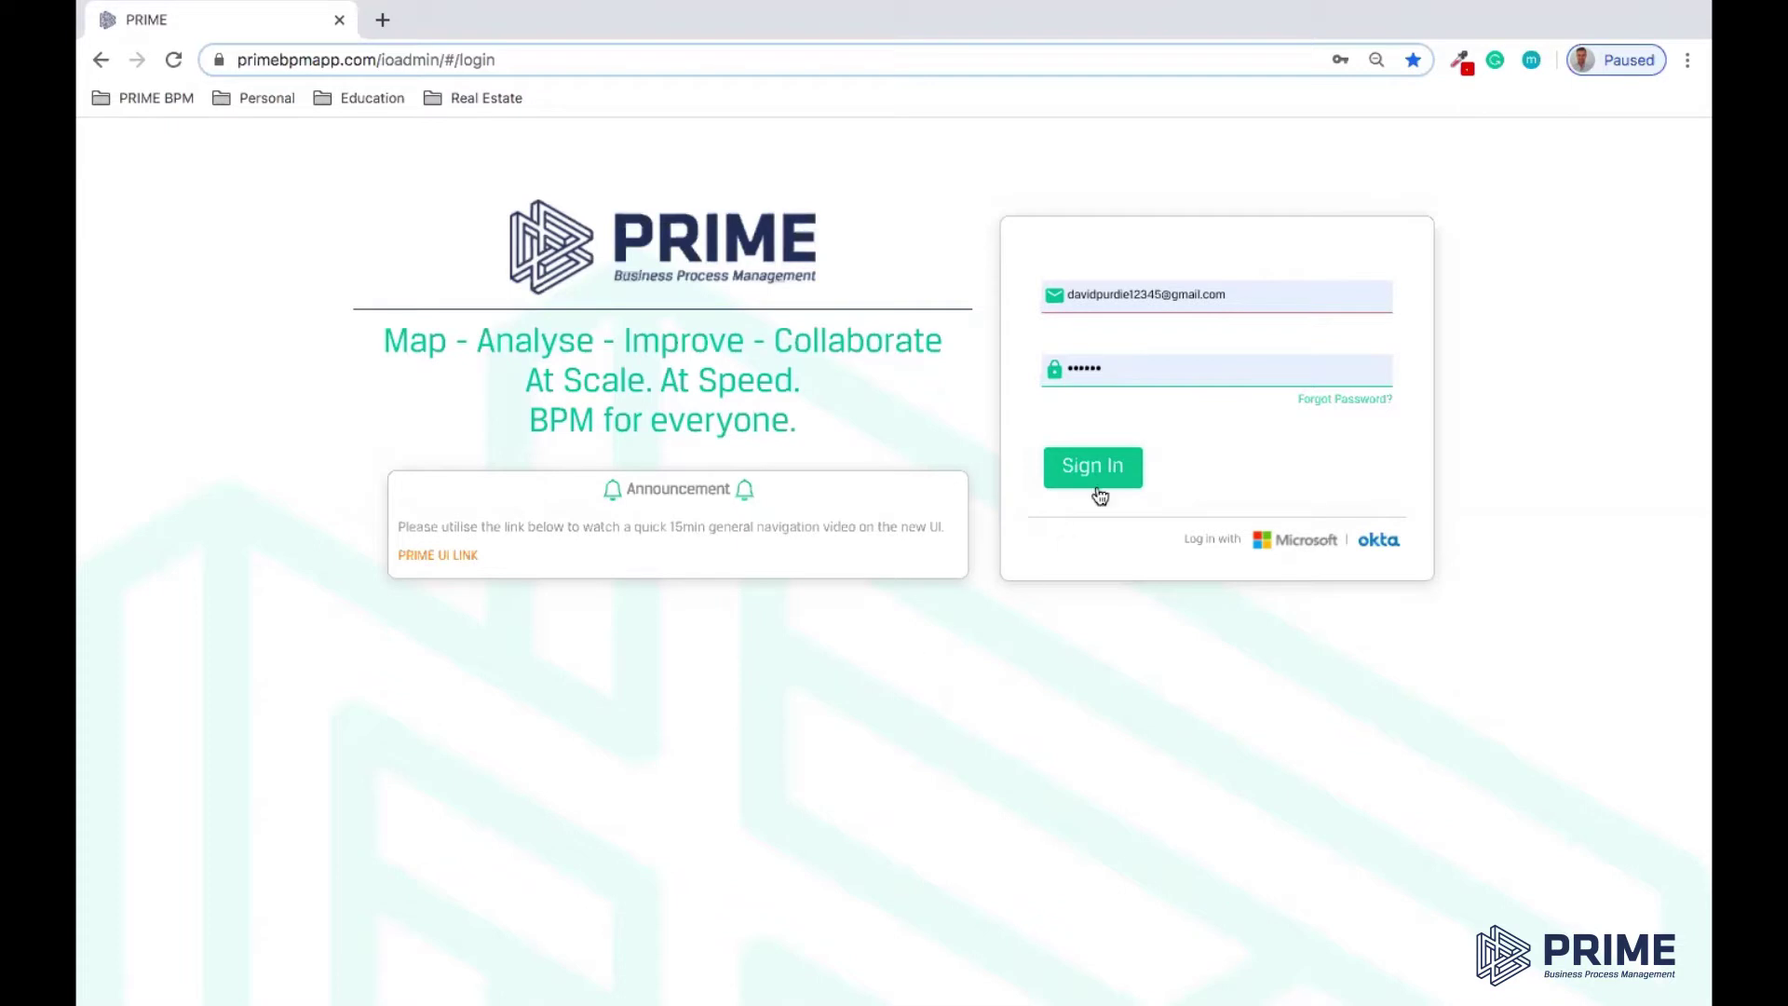
Sign in with the prefilled credentials and open the Human Resources group of the Corporate Services framework in Designer.
click(1106, 474)
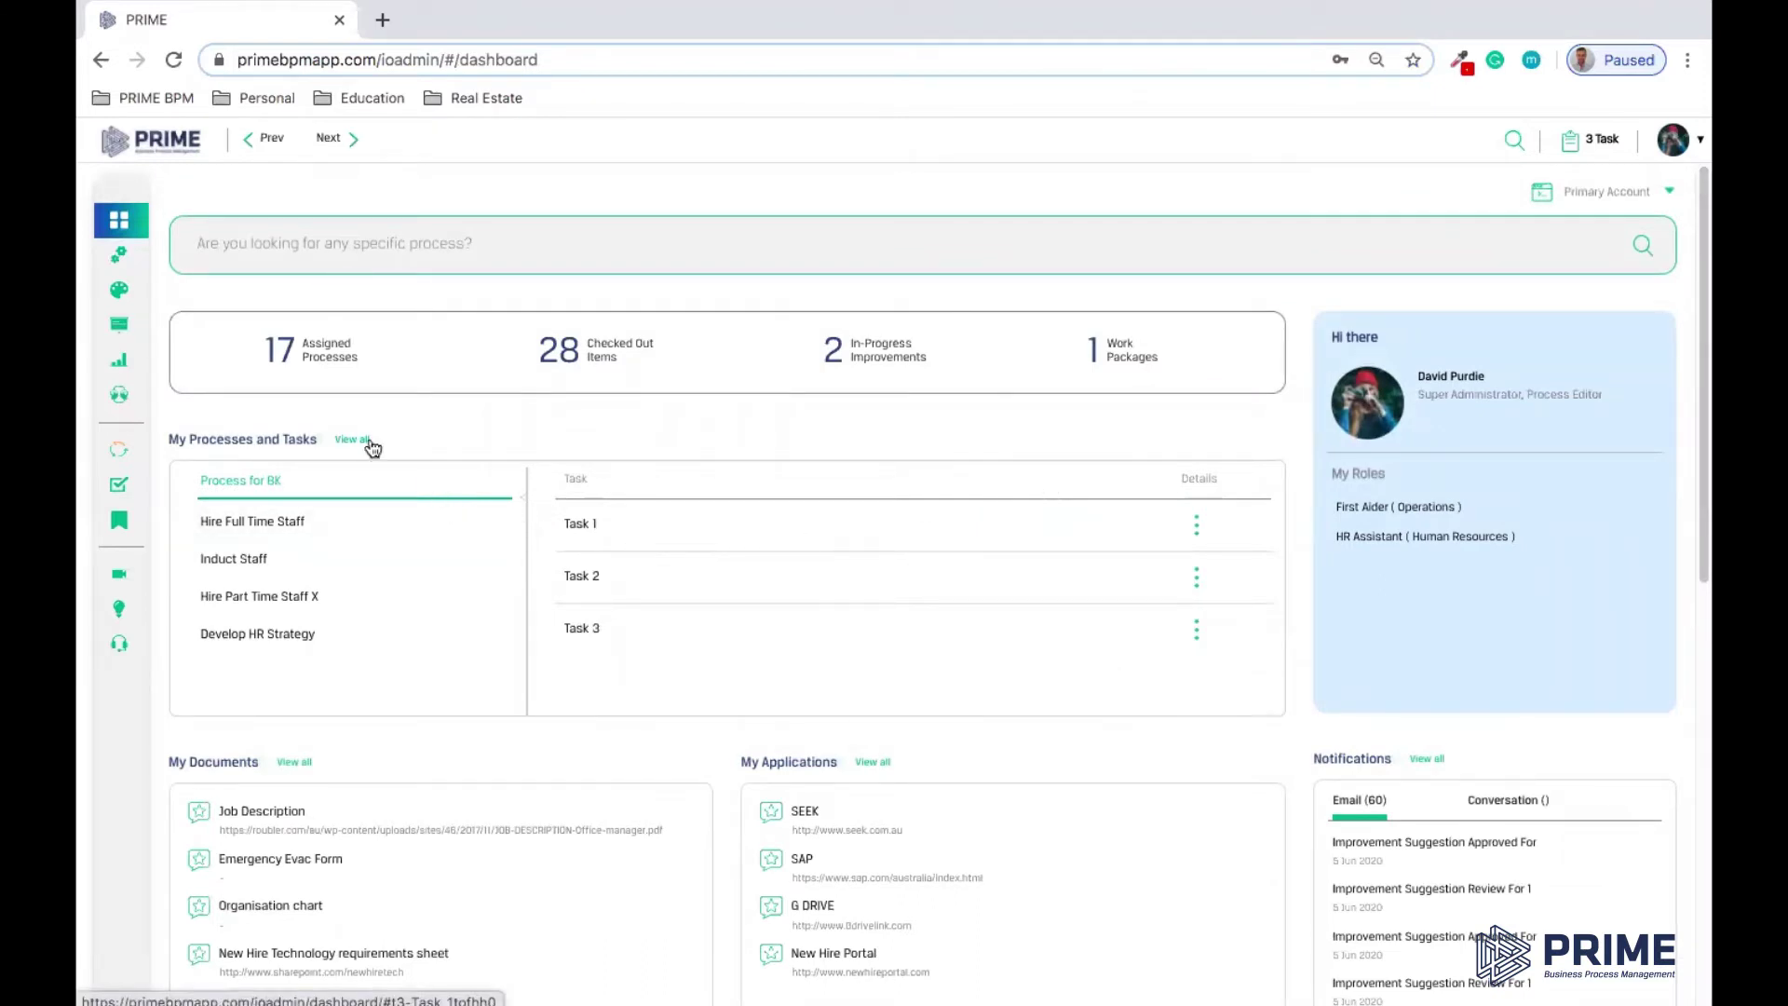
click(141, 295)
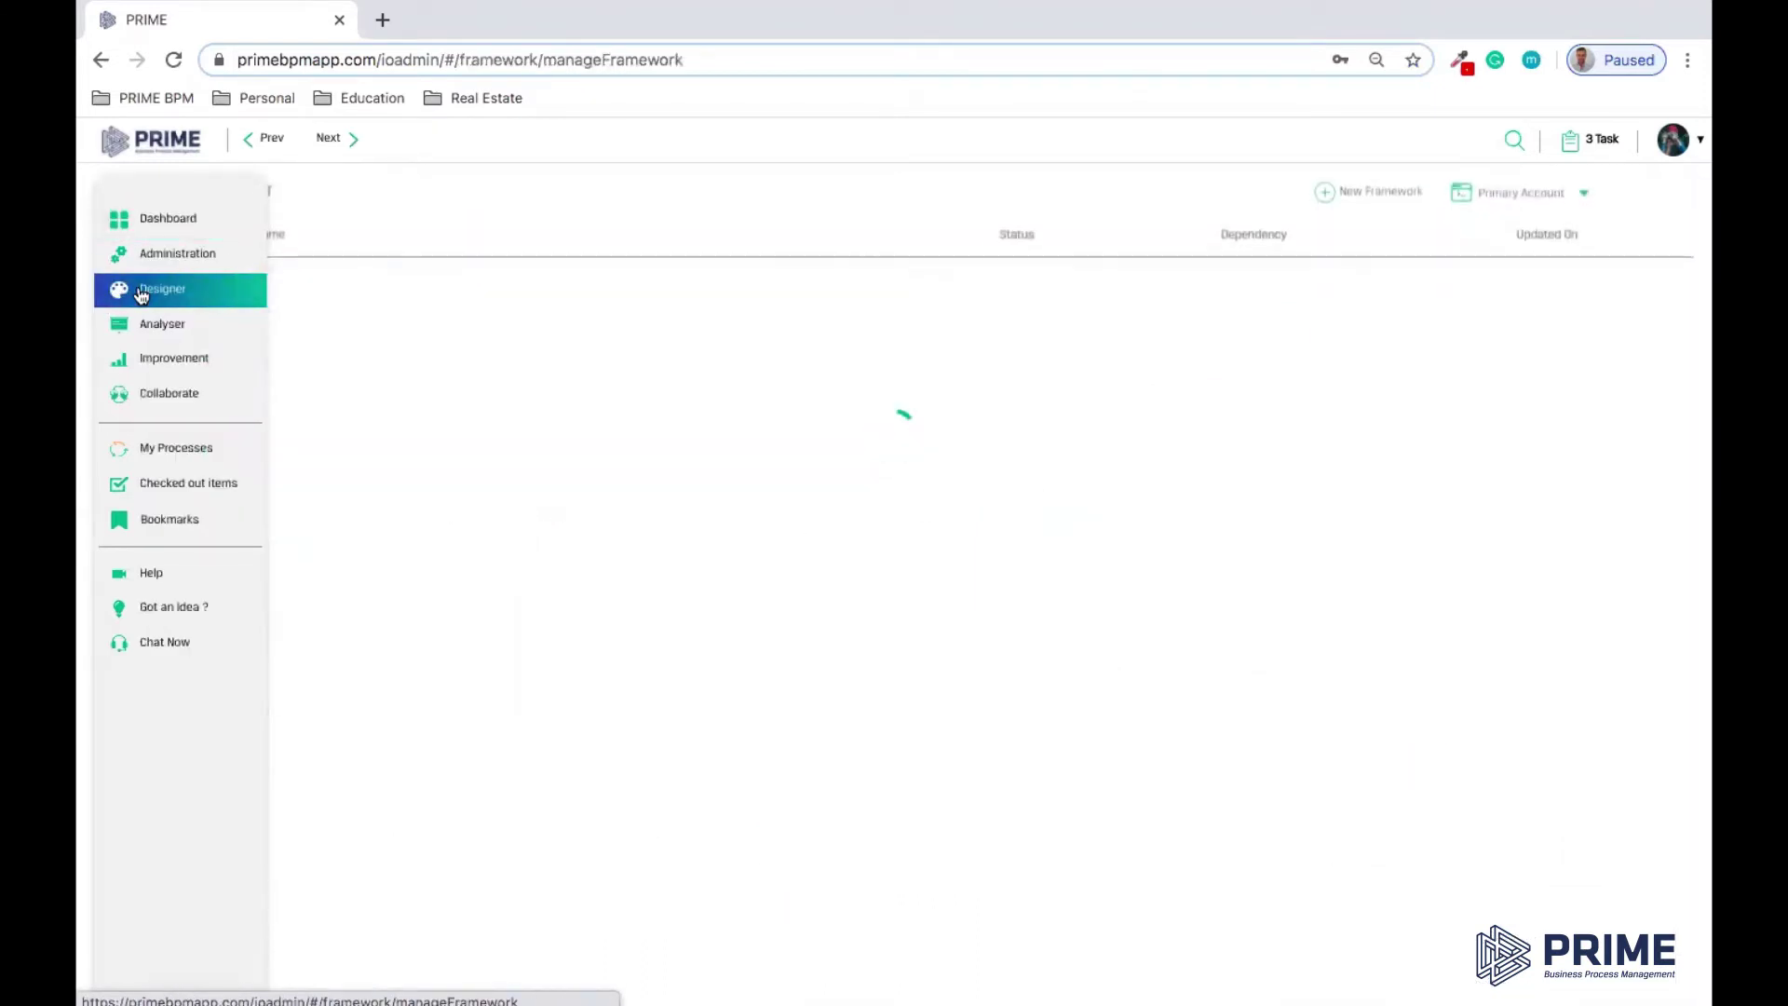
click(298, 537)
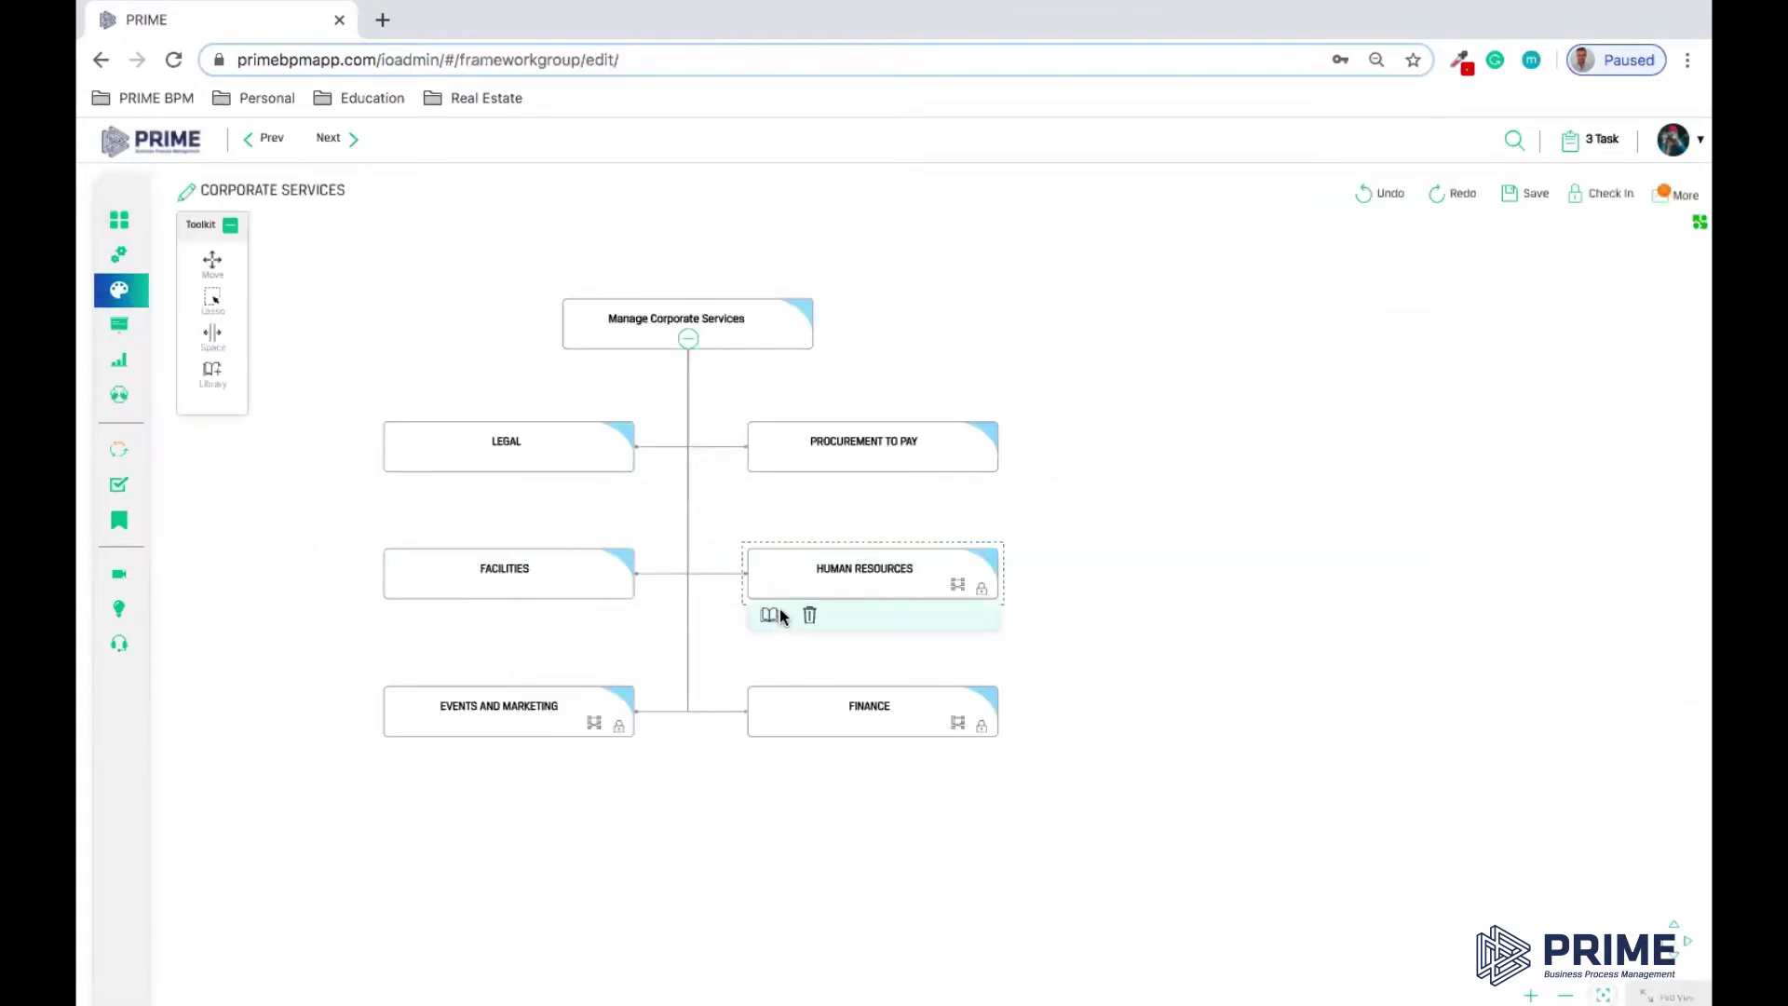
click(771, 616)
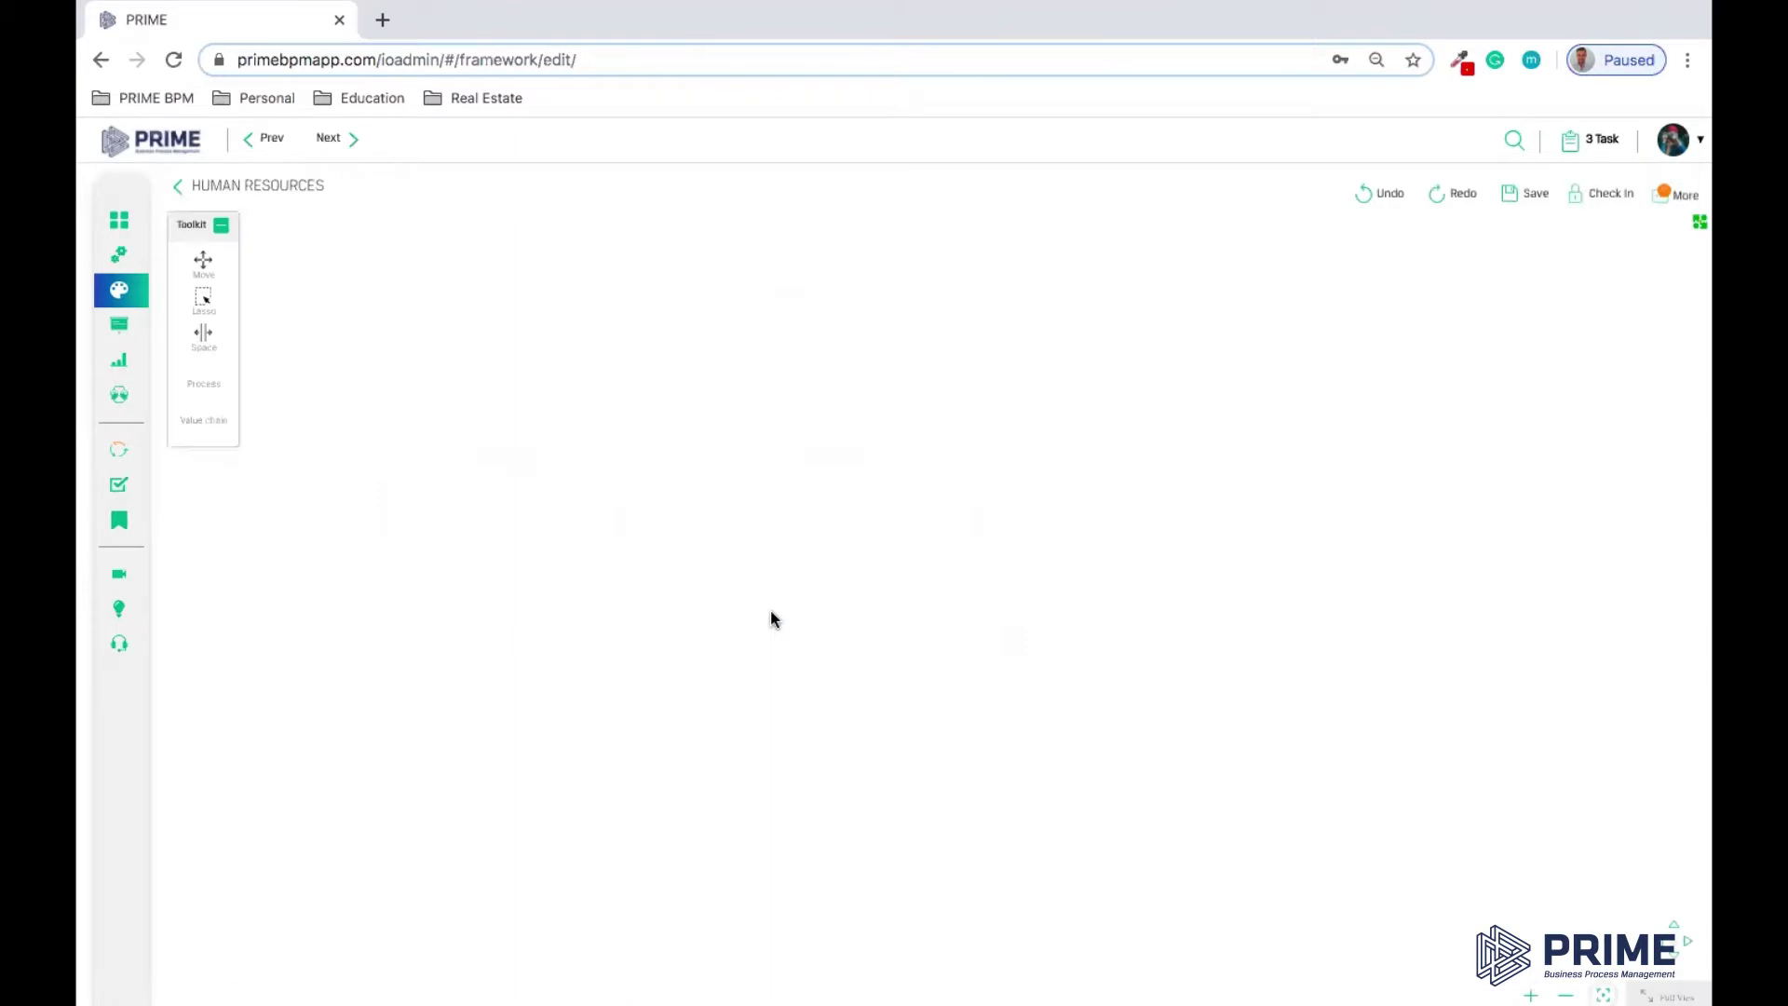
Add a child process named "Perform Annual Review" beneath Train Employee in the Human Resources hierarchy and save the framework.
drag(1584, 462, 1580, 578)
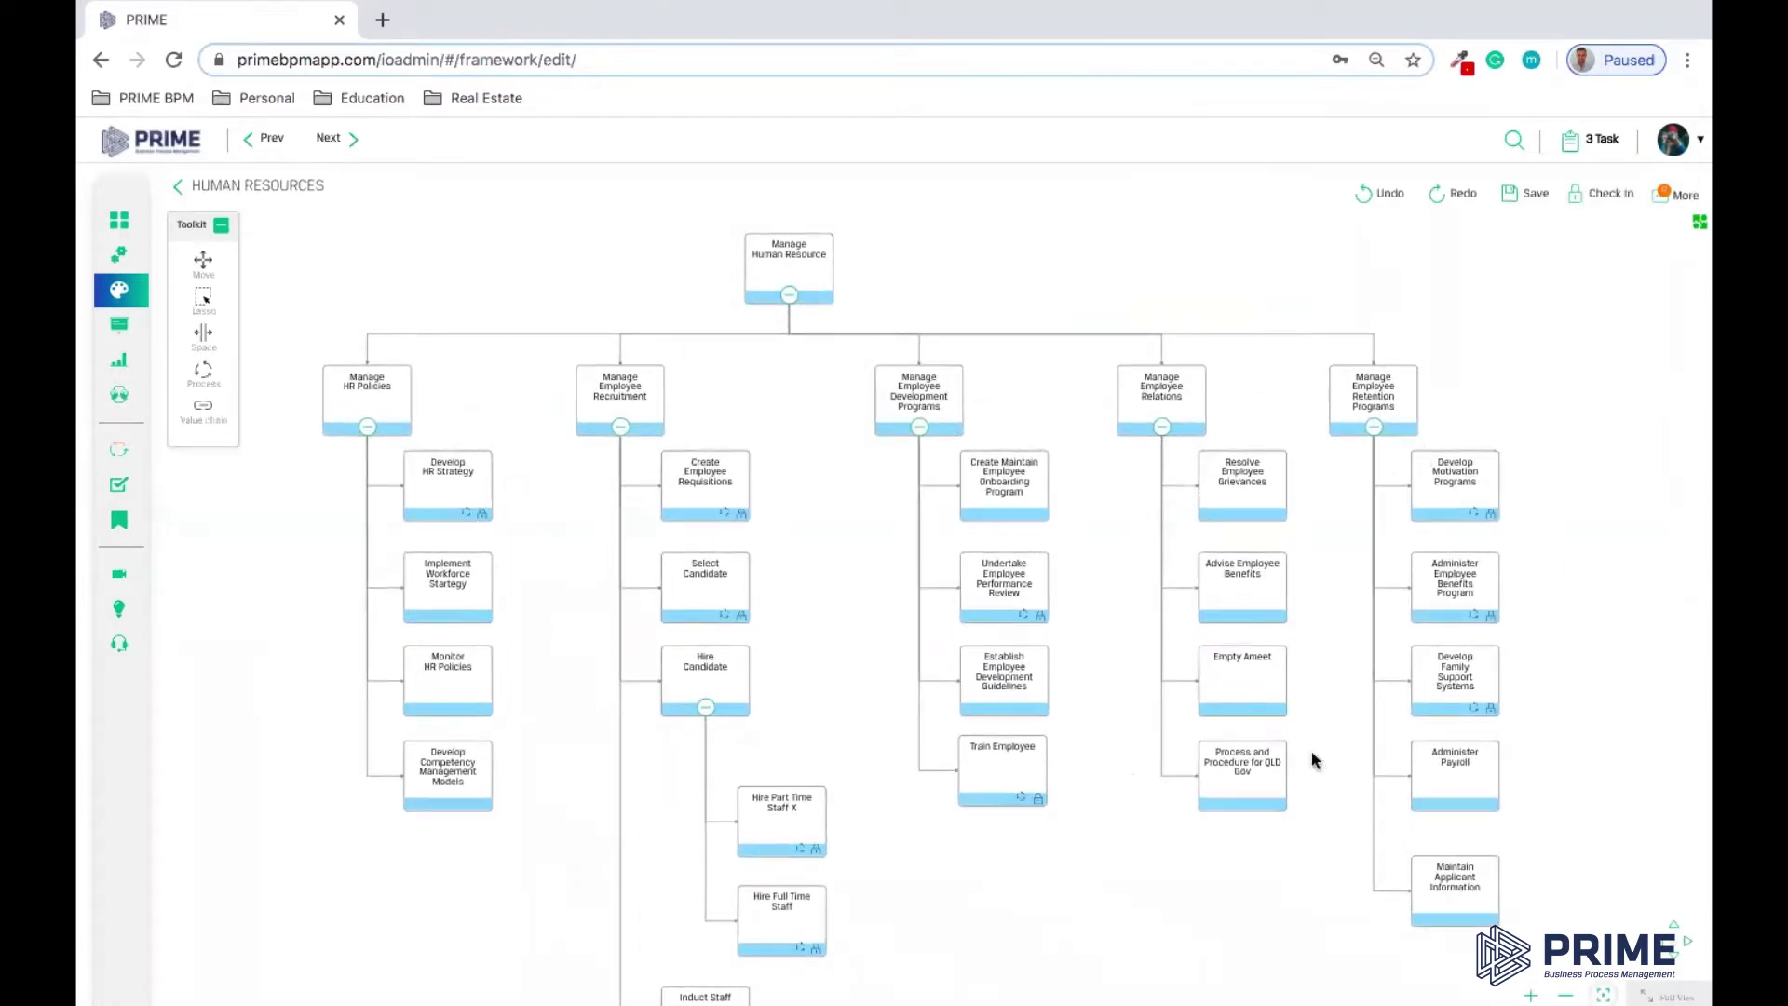
click(771, 268)
drag(1561, 609, 1560, 474)
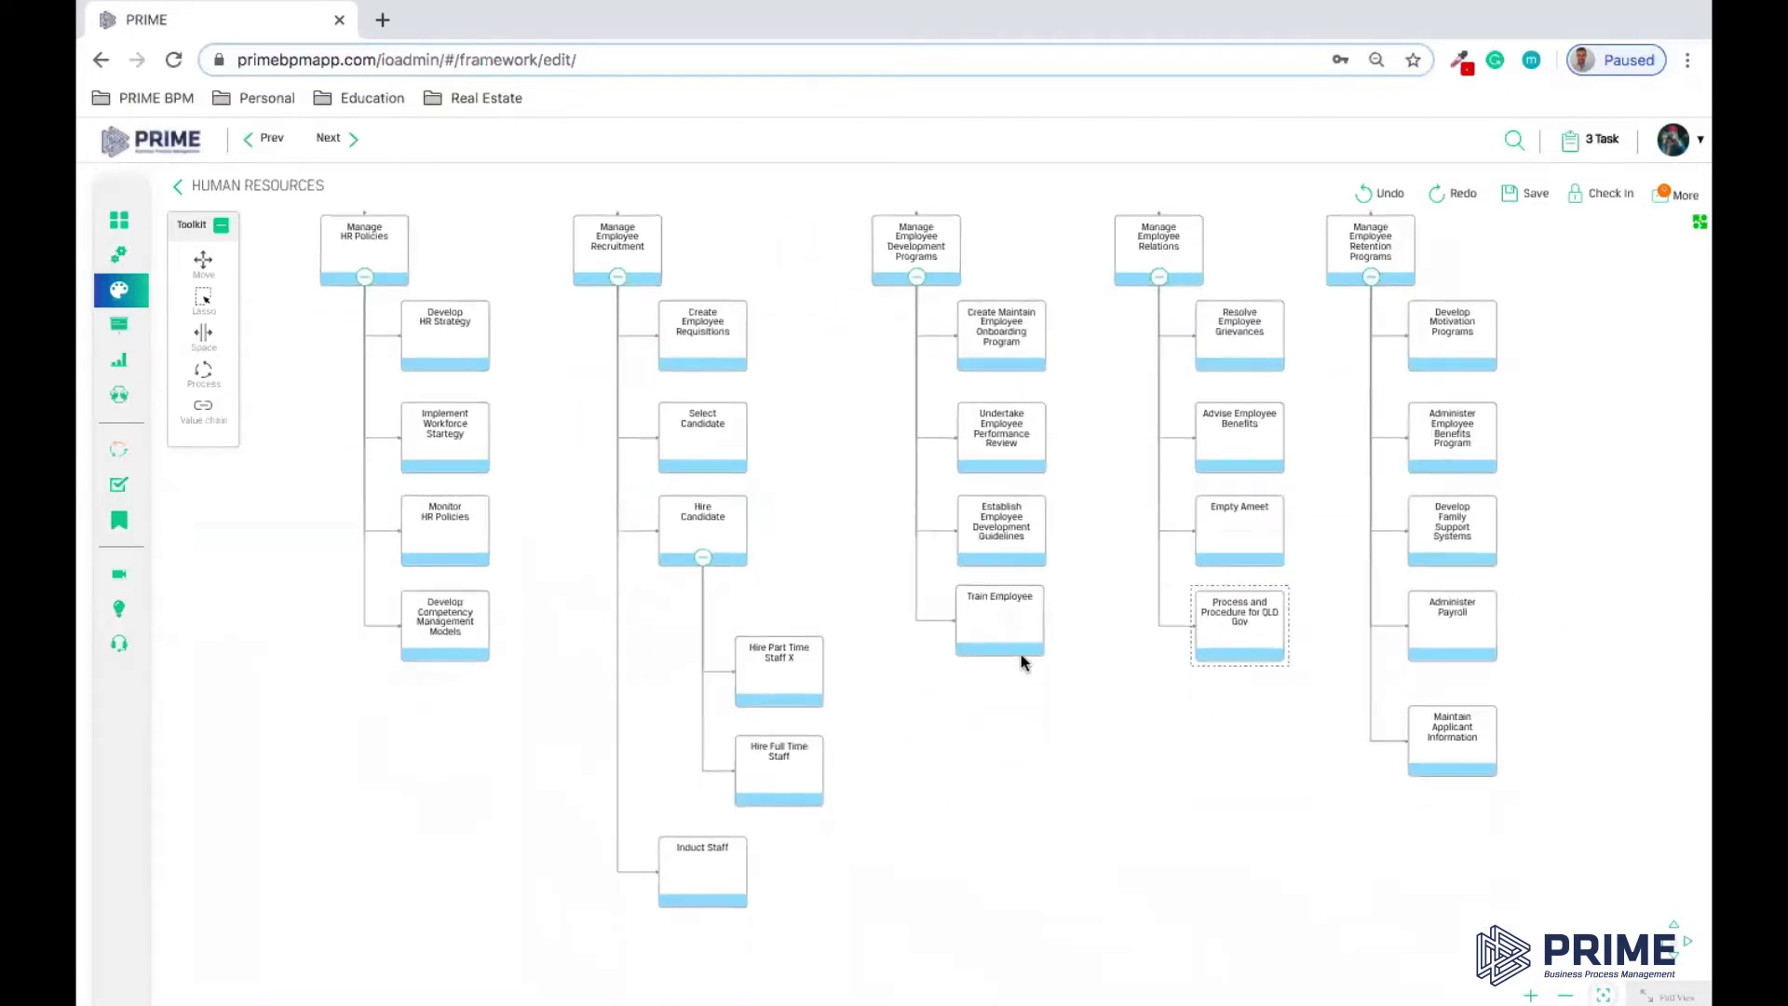
click(997, 618)
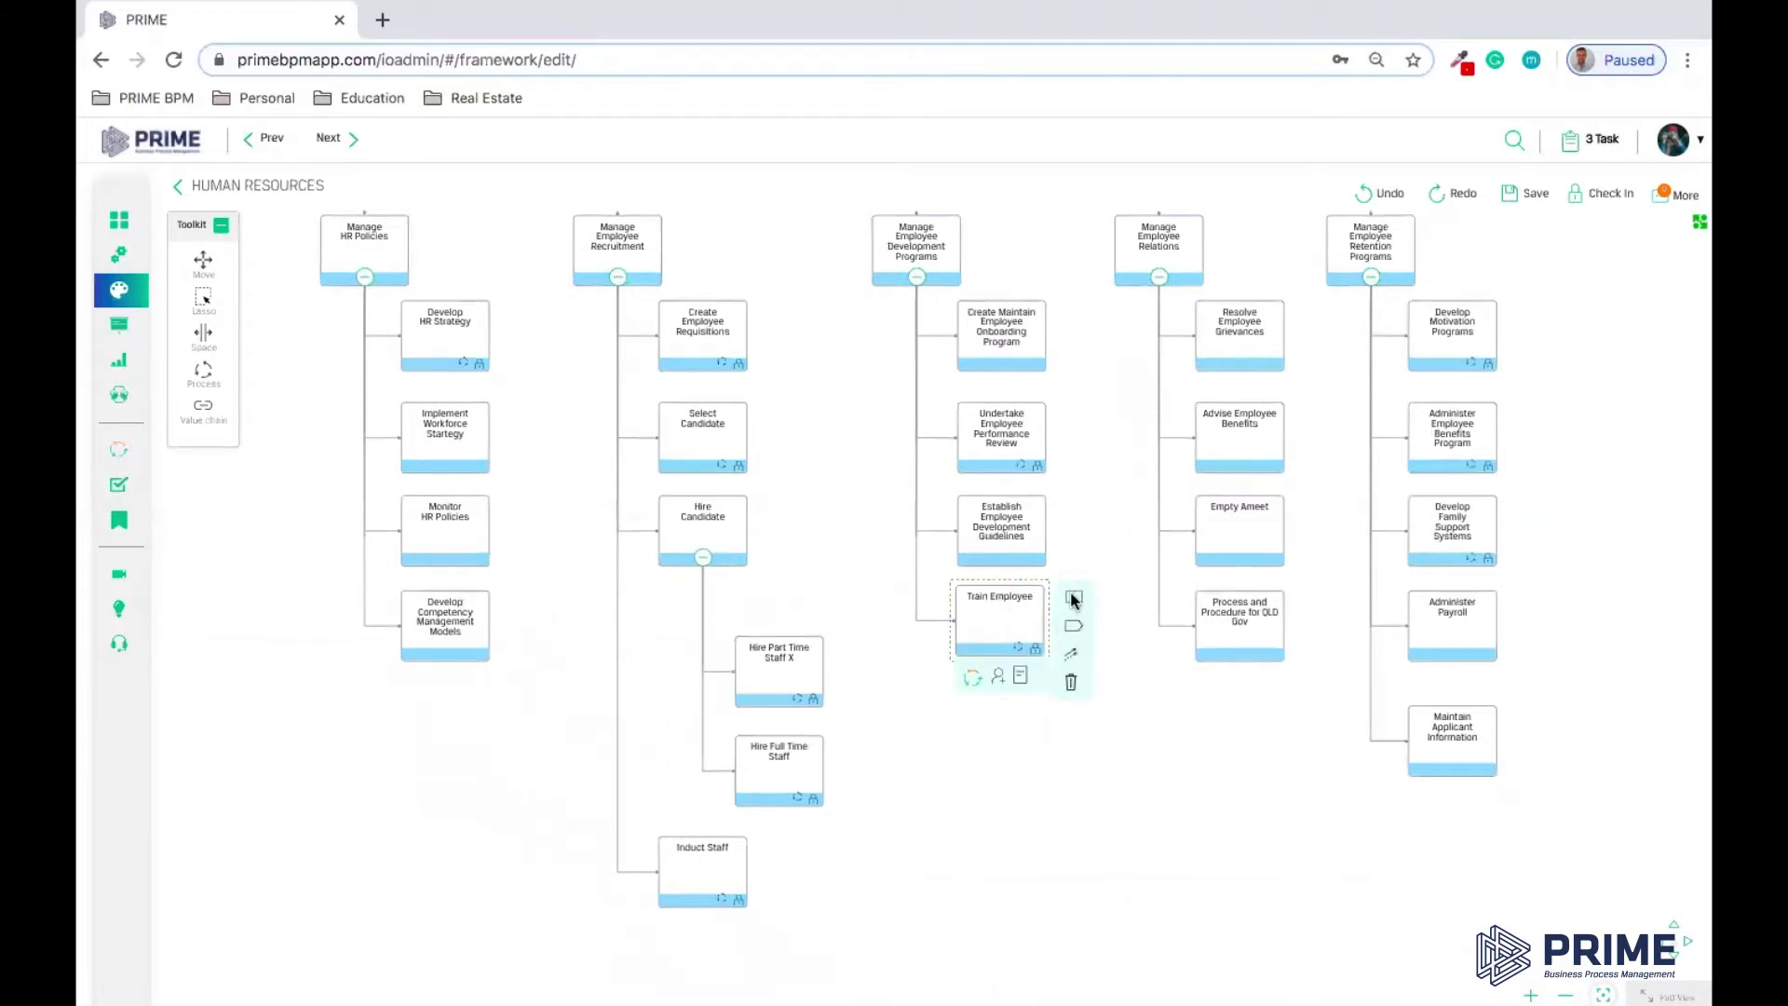
drag(1073, 597, 1031, 740)
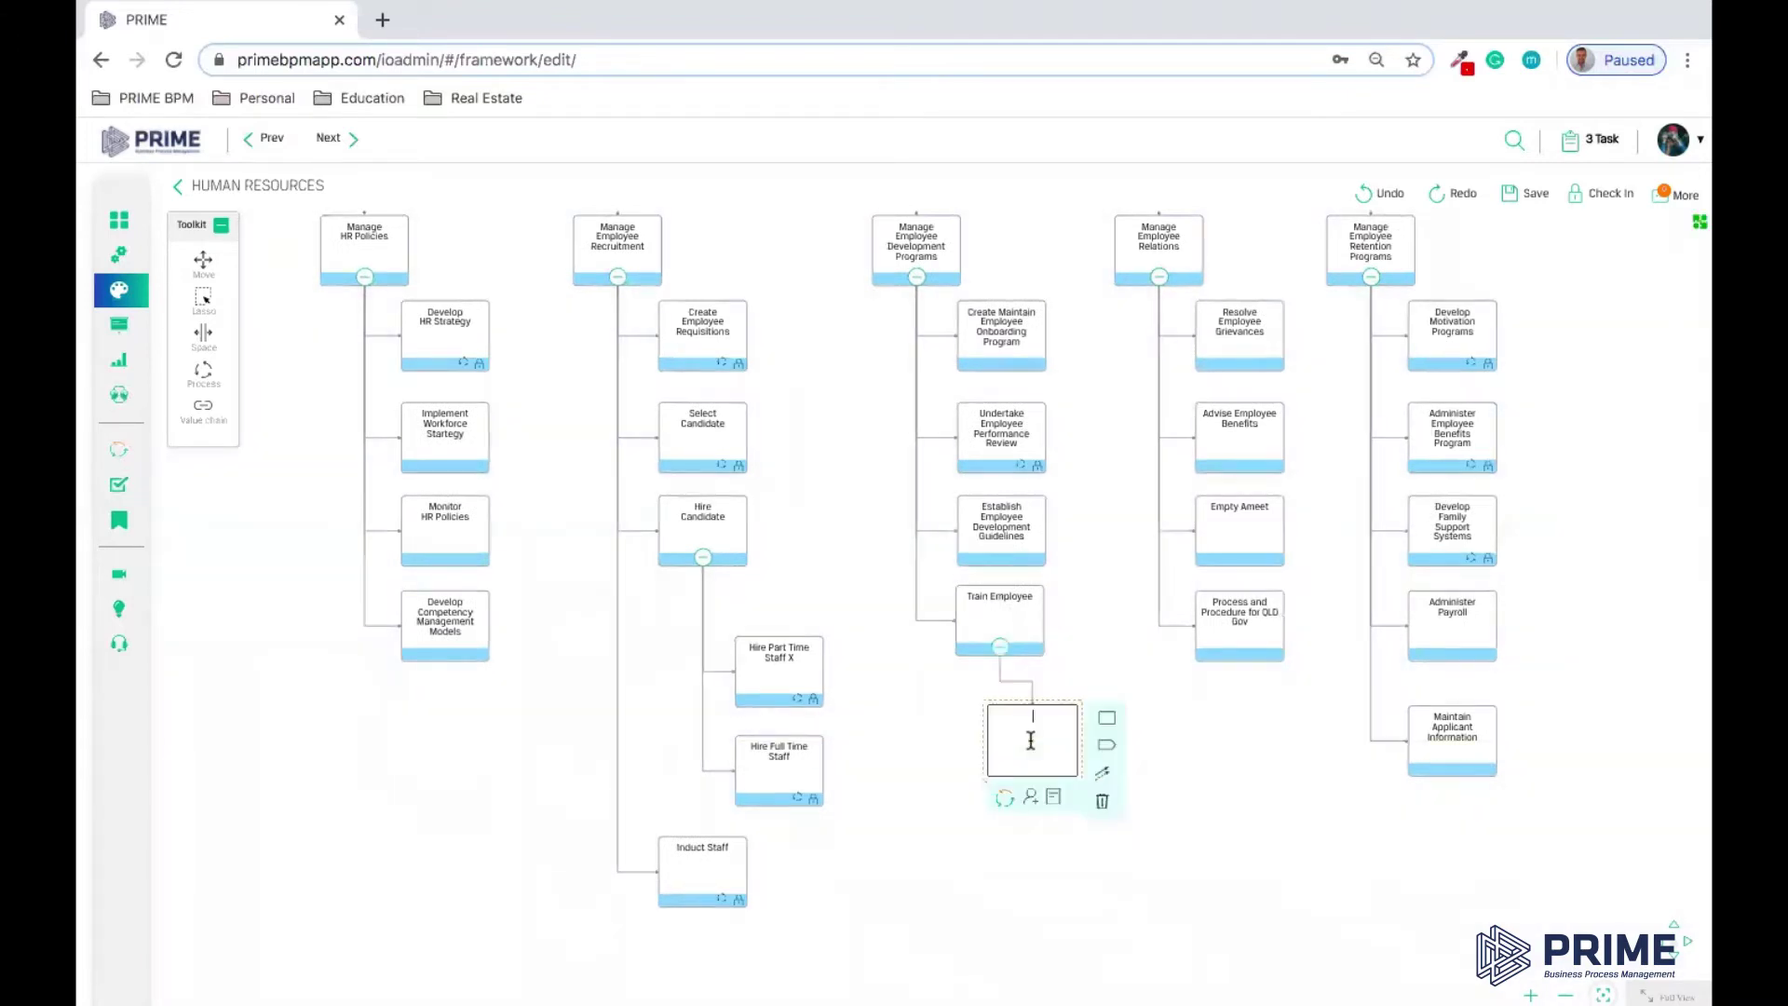
text(Perform Annual Review)
click(1514, 198)
click(1539, 203)
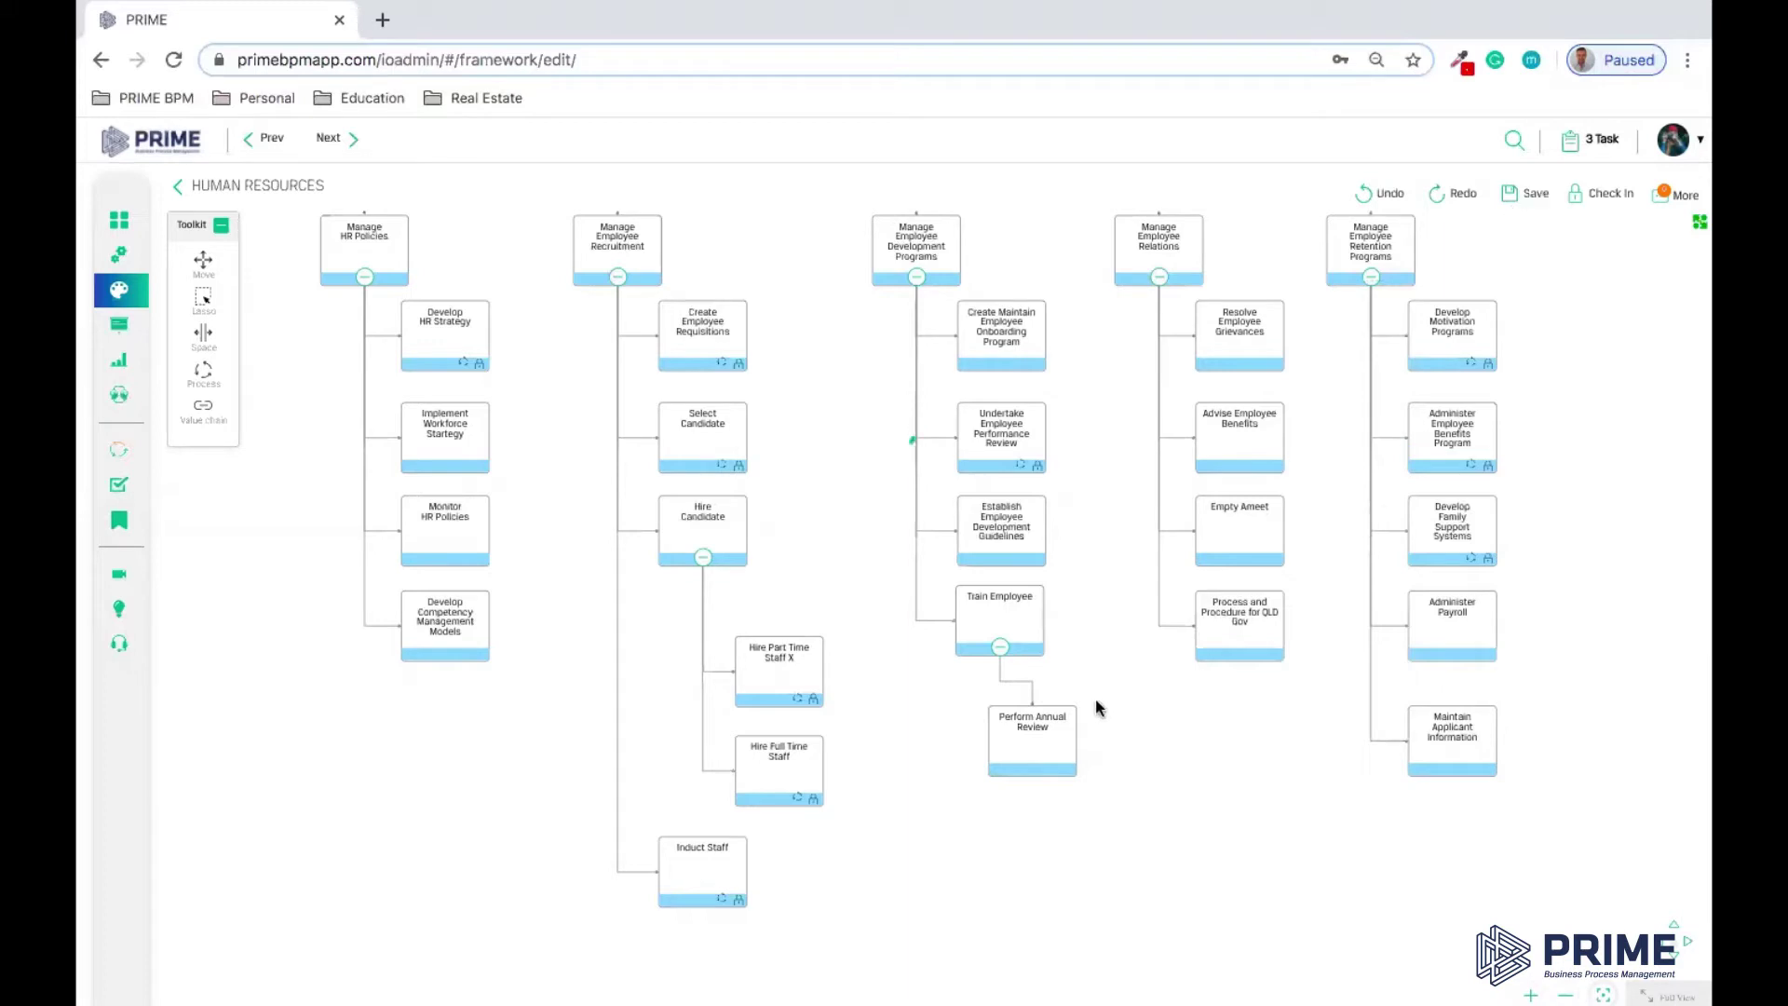
Open the Perform Annual Review process map with the Rapid Process Mapping design type and set its organisation unit to Human Resources.
click(1026, 752)
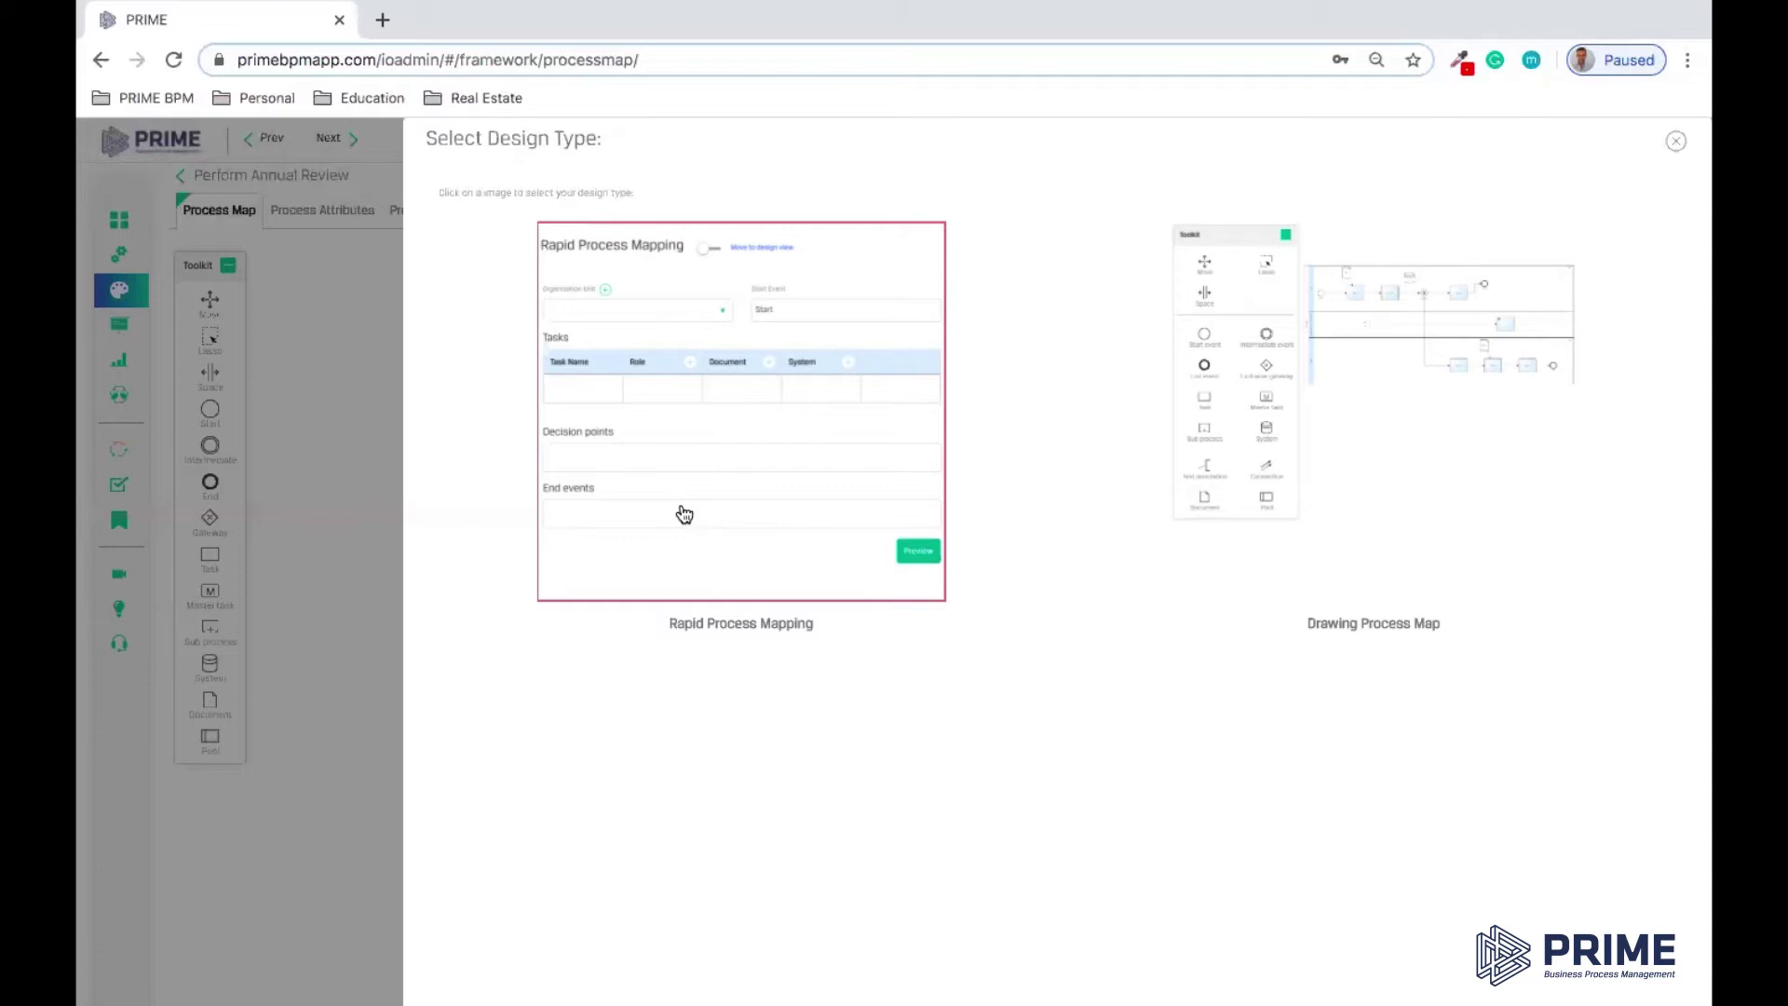
click(684, 514)
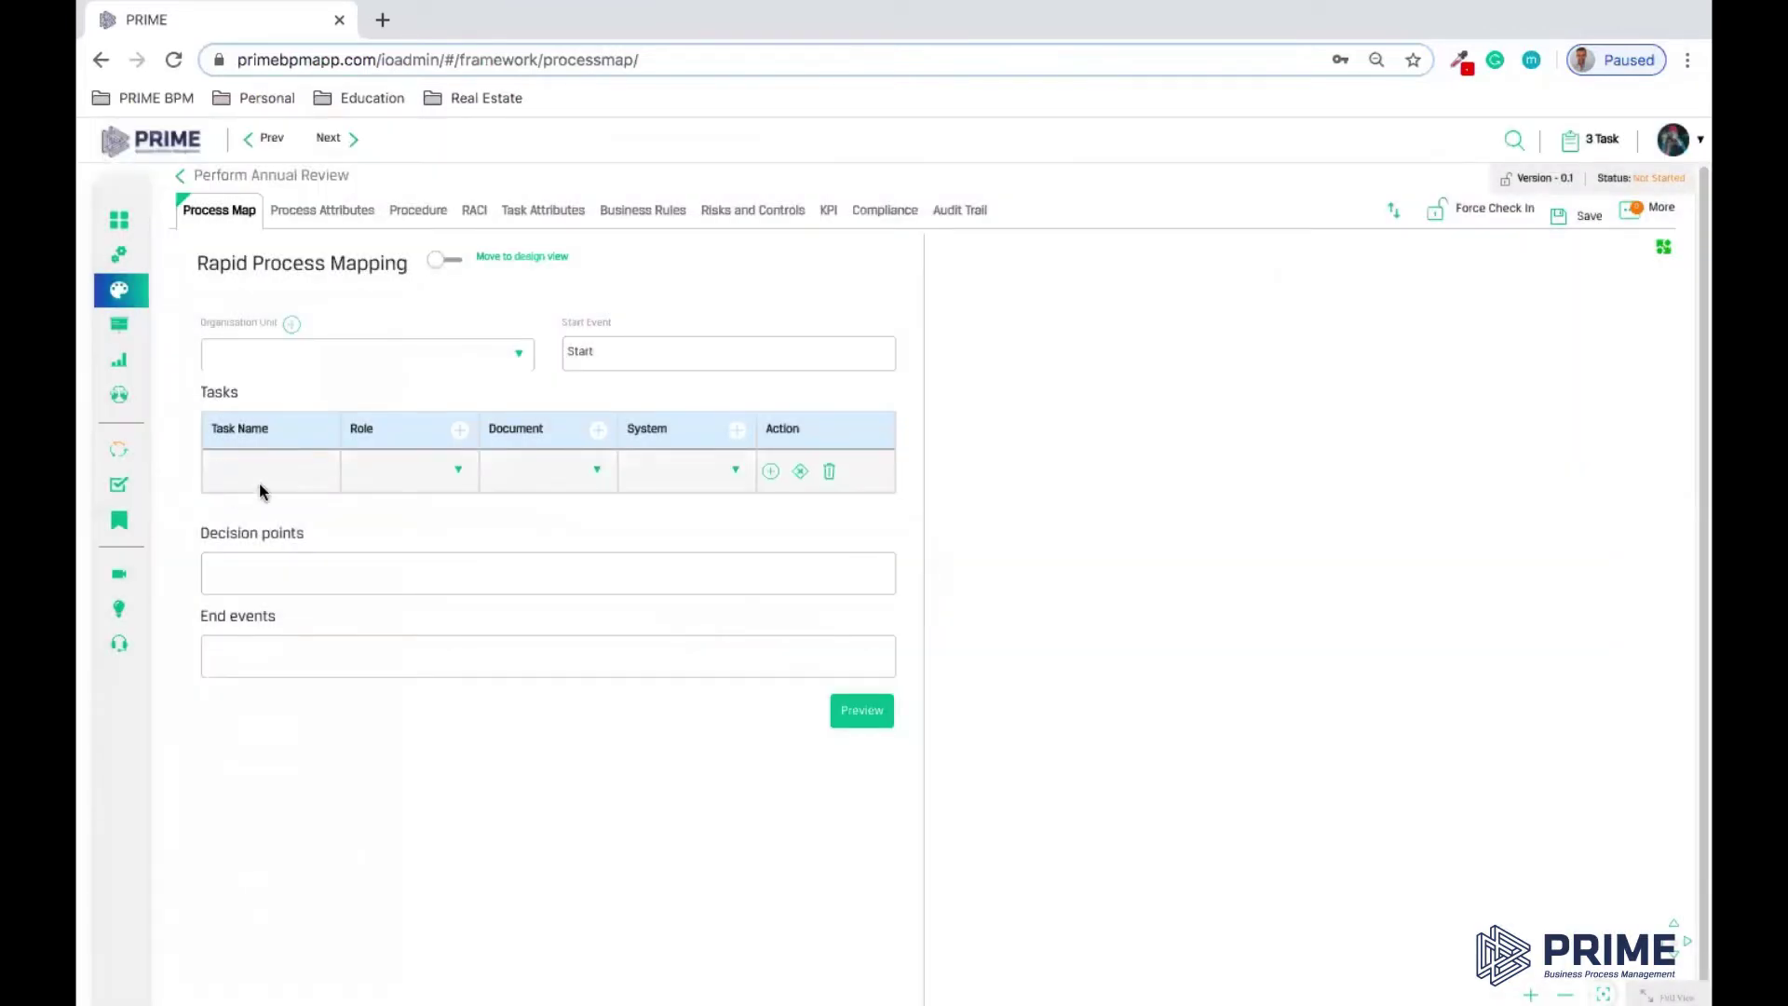
click(461, 362)
click(397, 373)
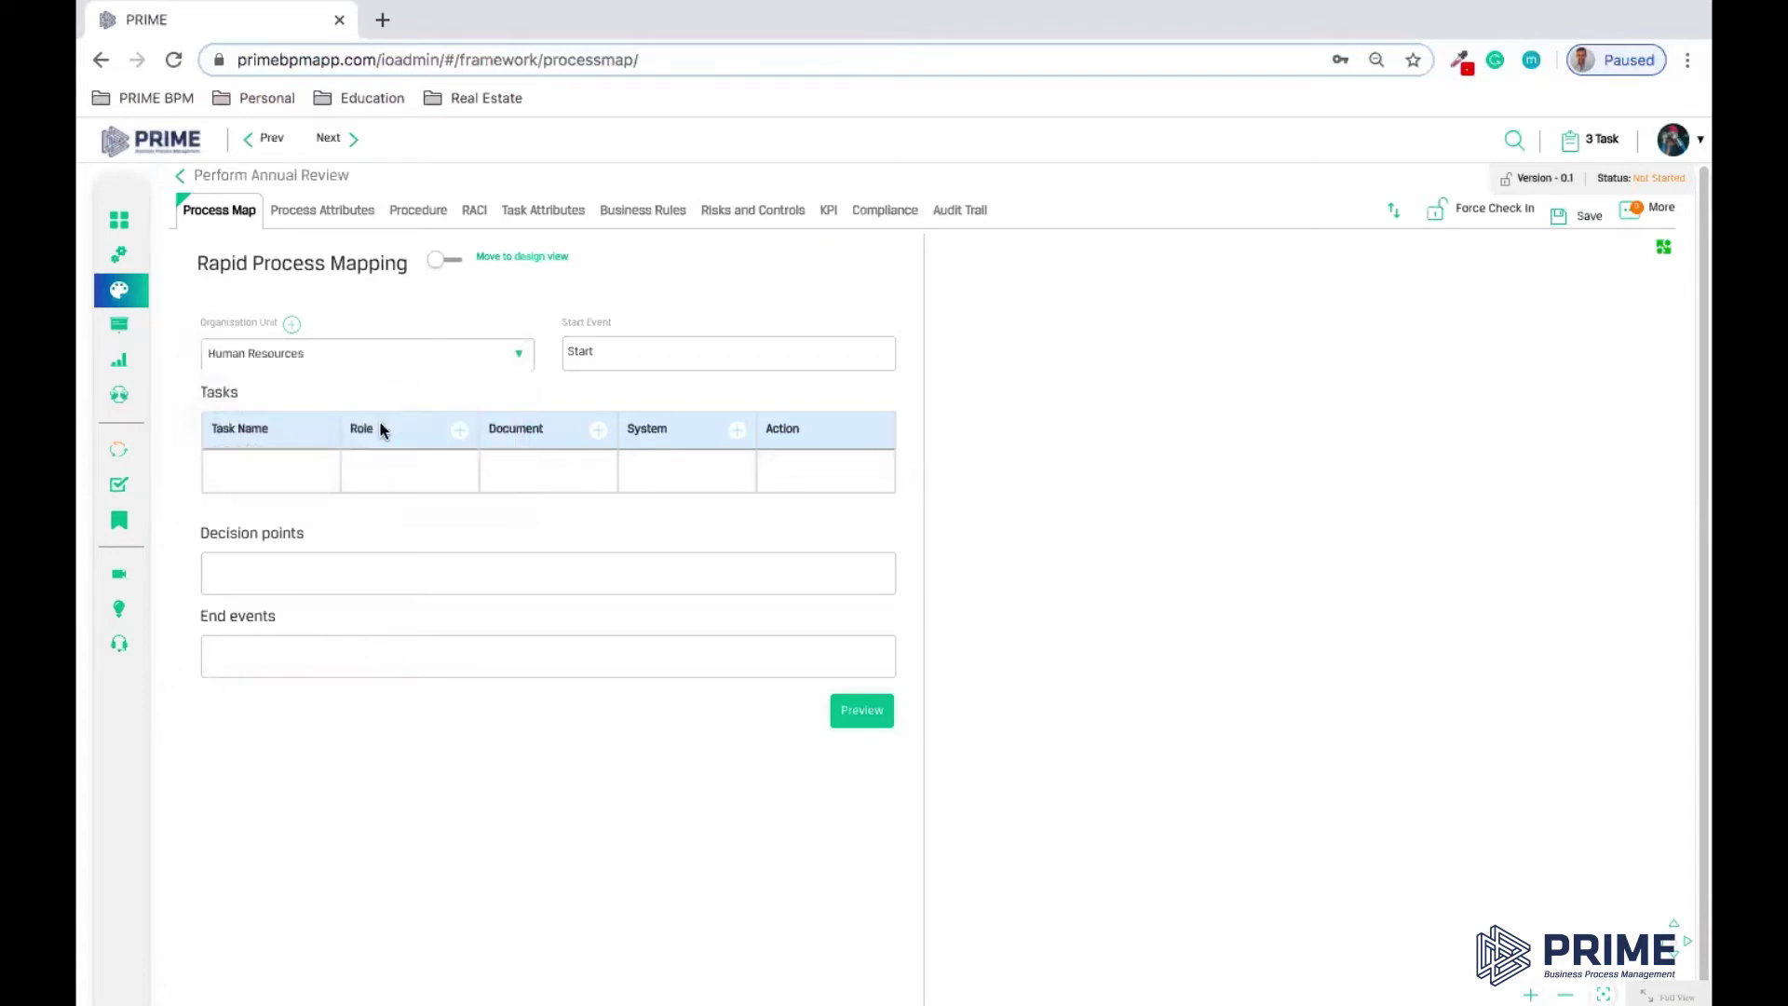
Define the first task as "Task 1" with role HR Coordinator, document Job Description and system SEEK.
click(393, 466)
click(272, 468)
text(Task 1)
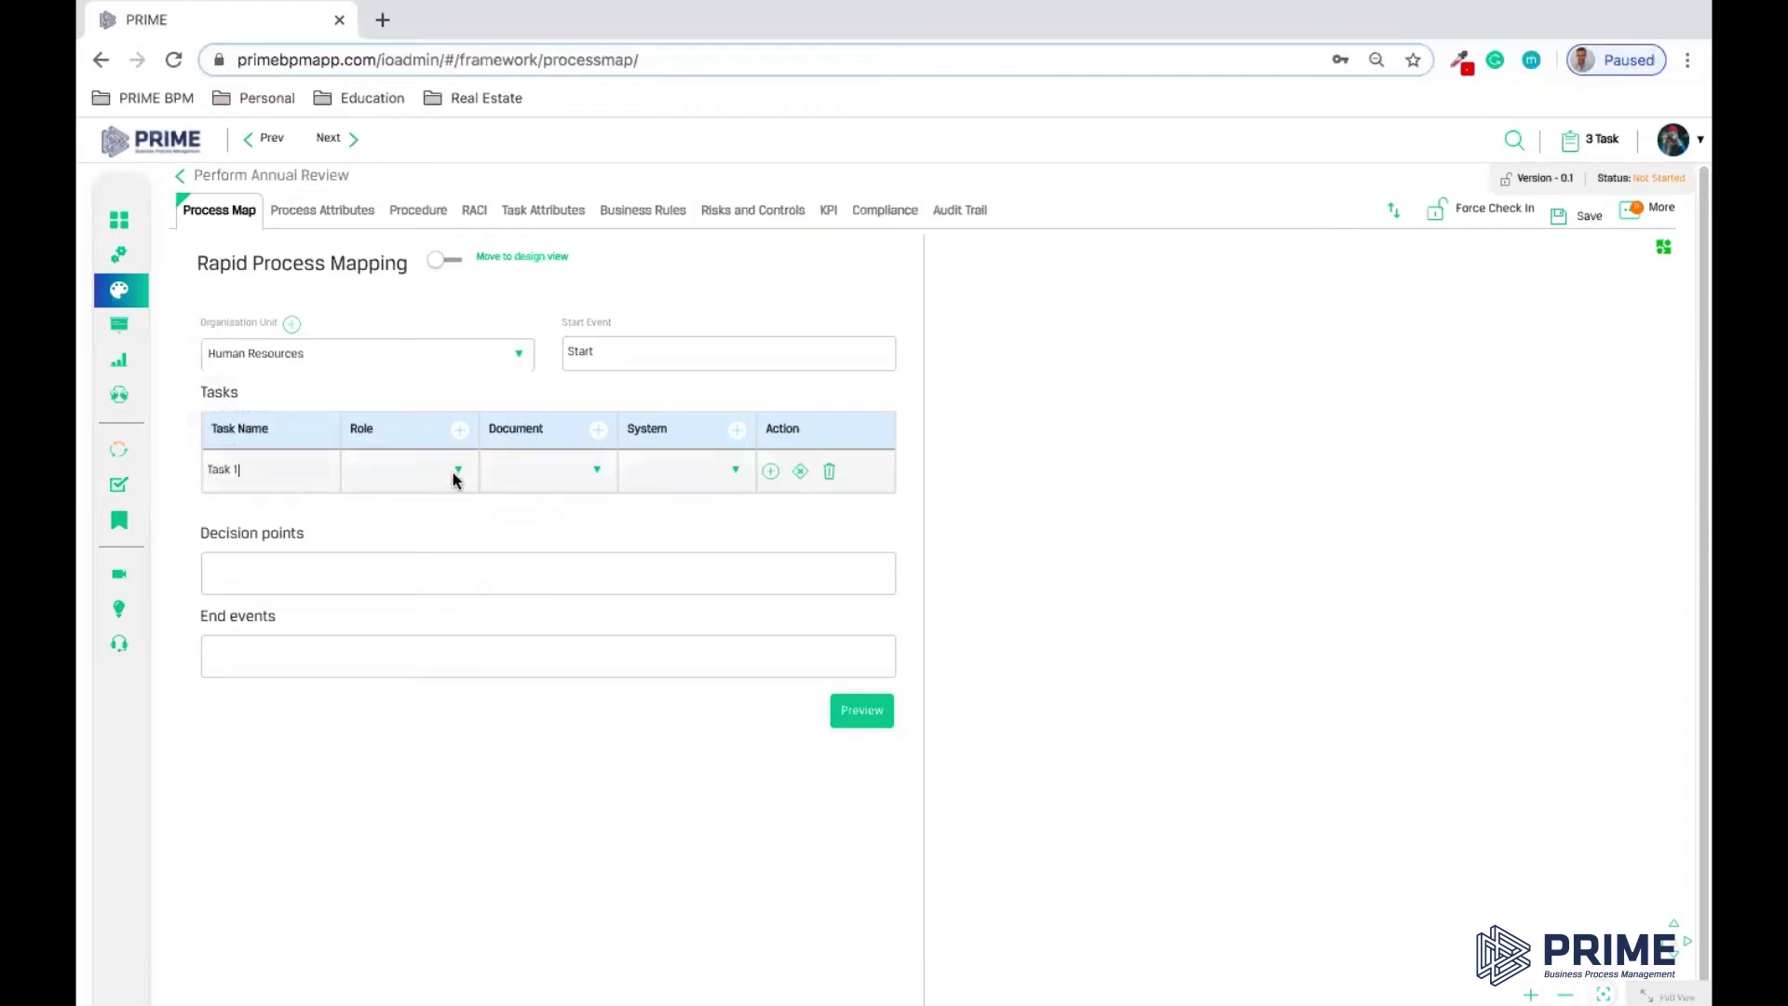
click(412, 468)
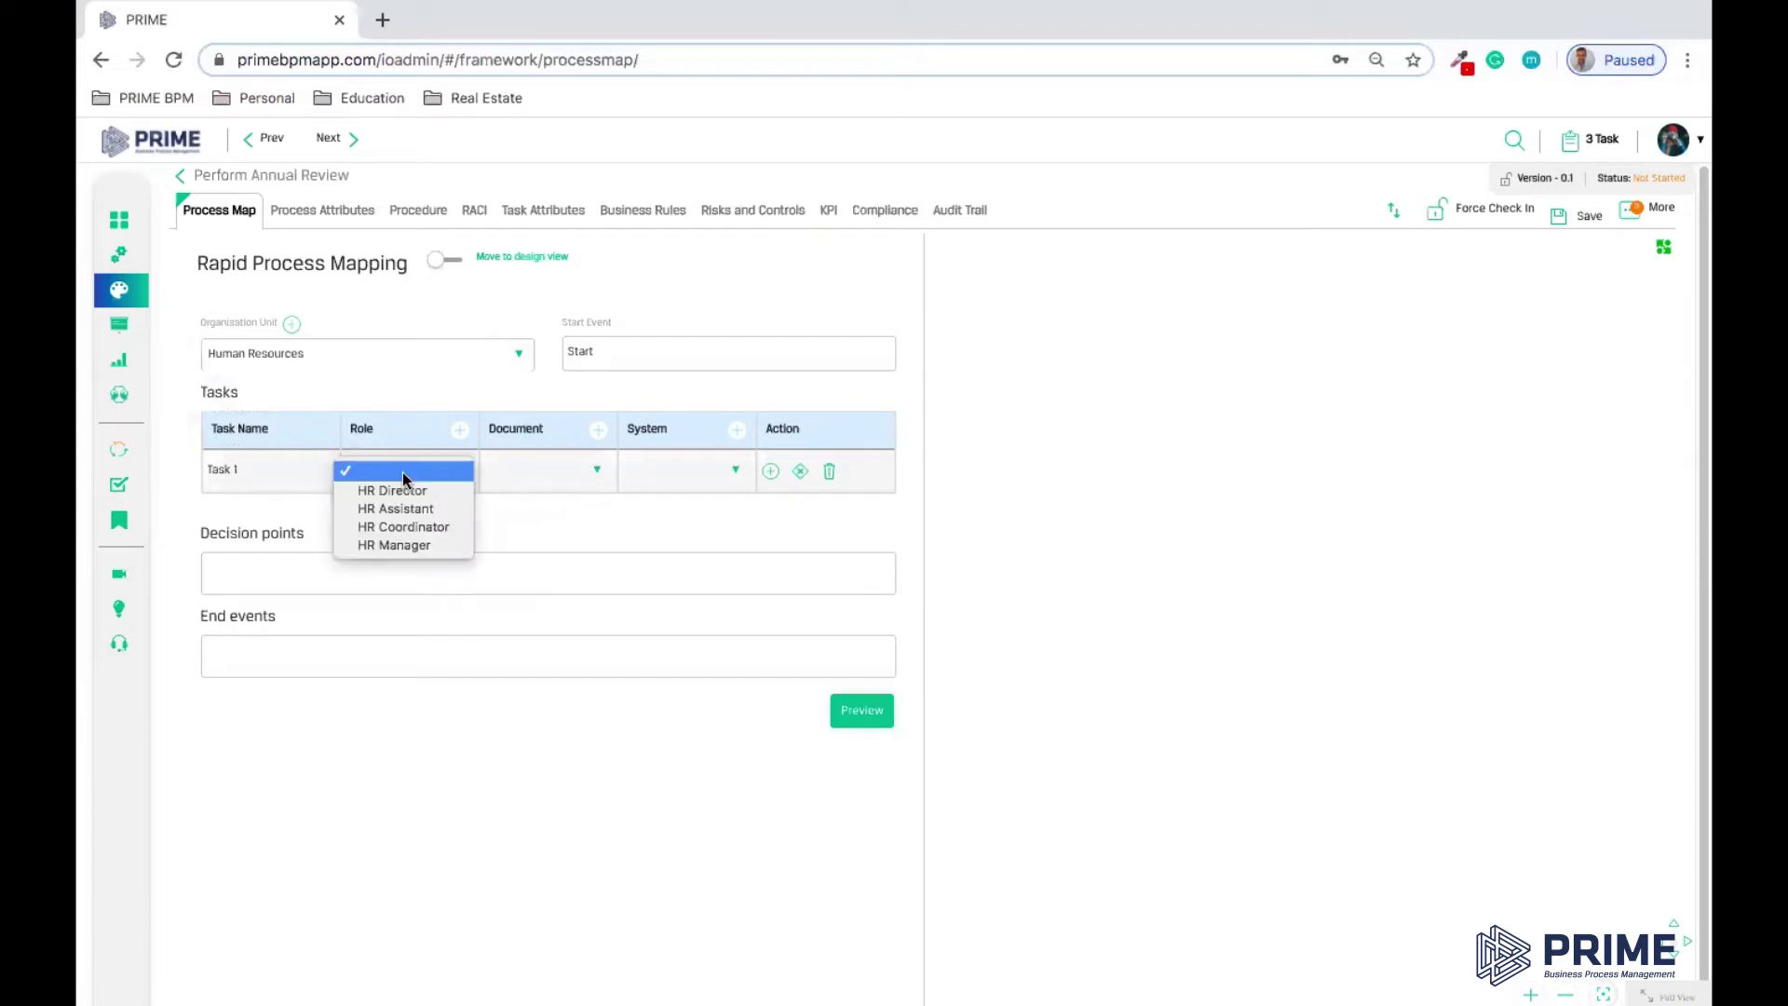
click(393, 529)
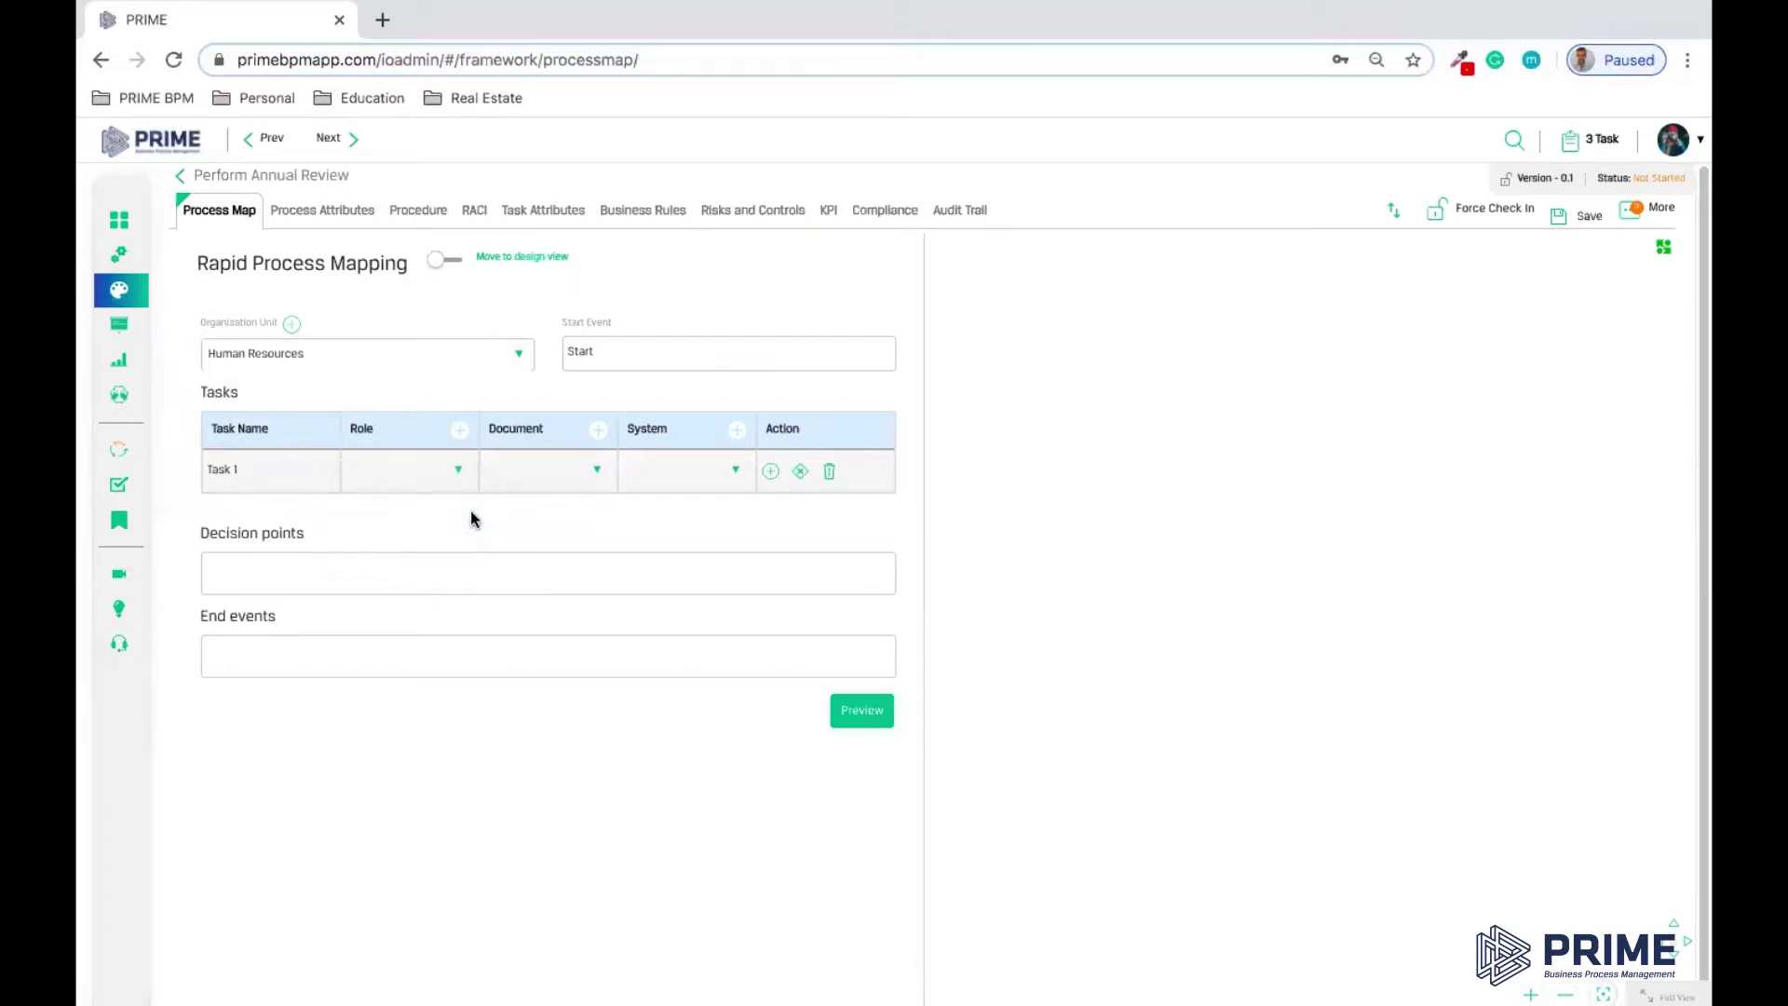
click(531, 469)
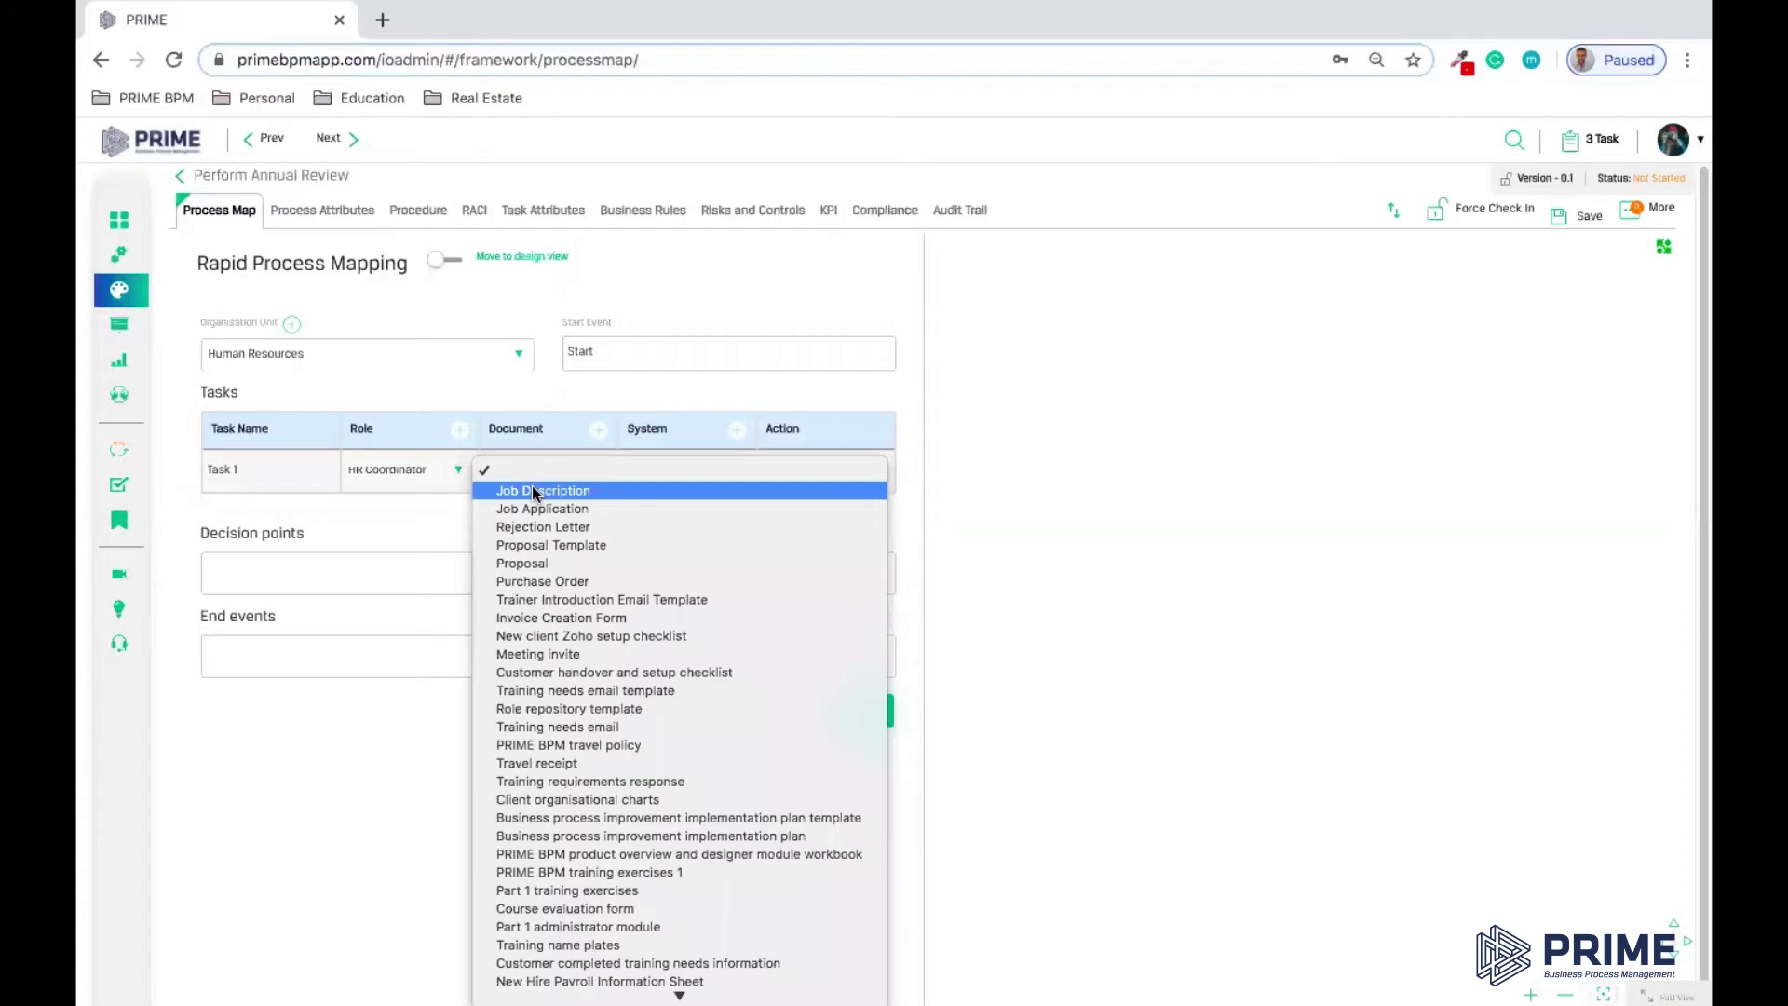
click(533, 490)
click(642, 478)
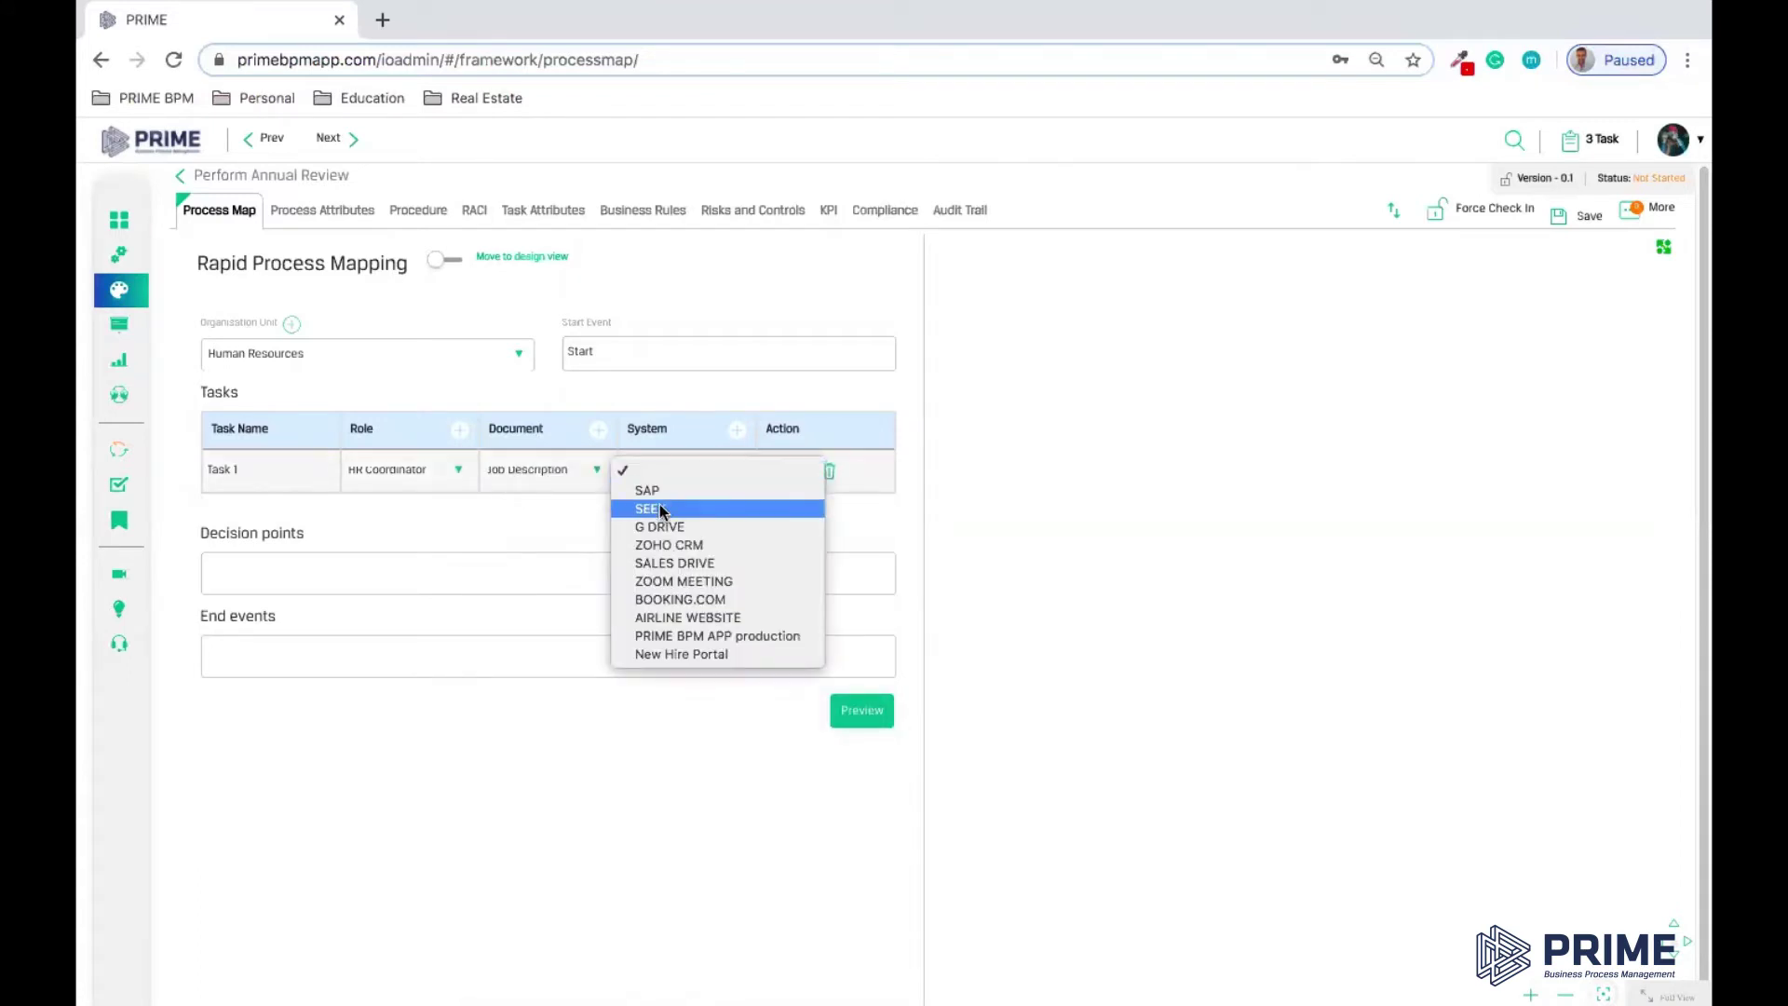
click(661, 511)
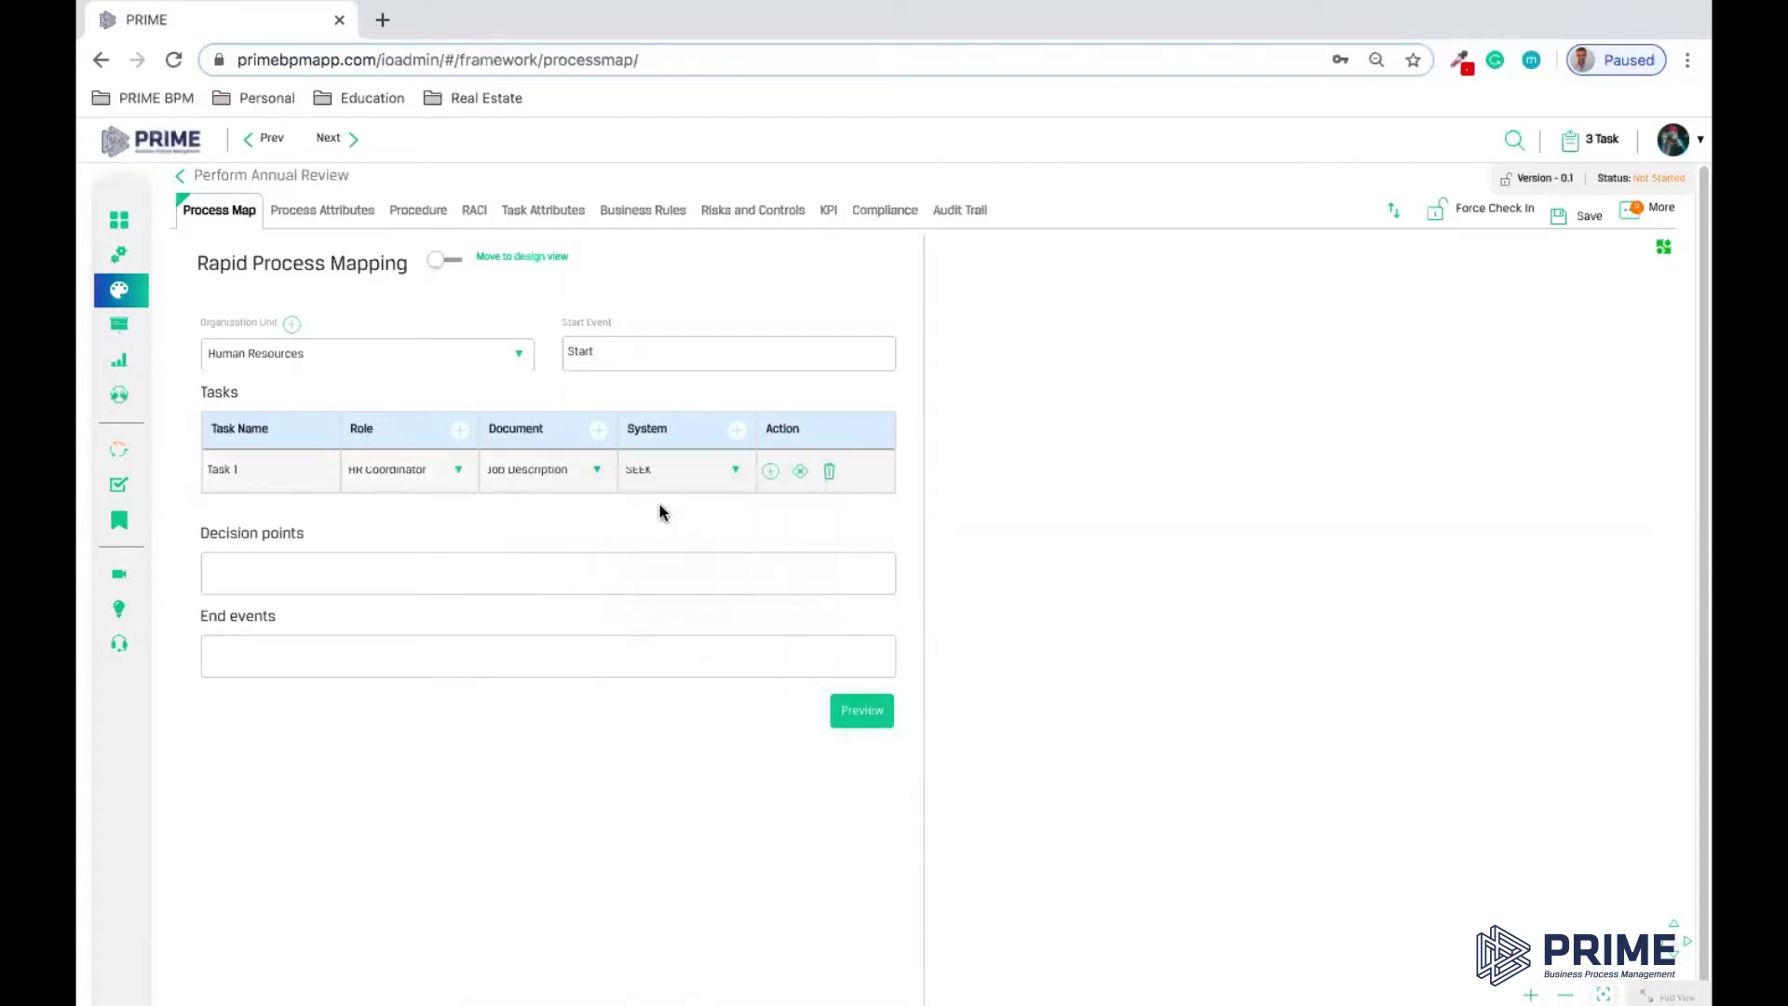
Add "Task 2" and "Task 3" below Task 1, both with the HR Coordinator role.
click(771, 471)
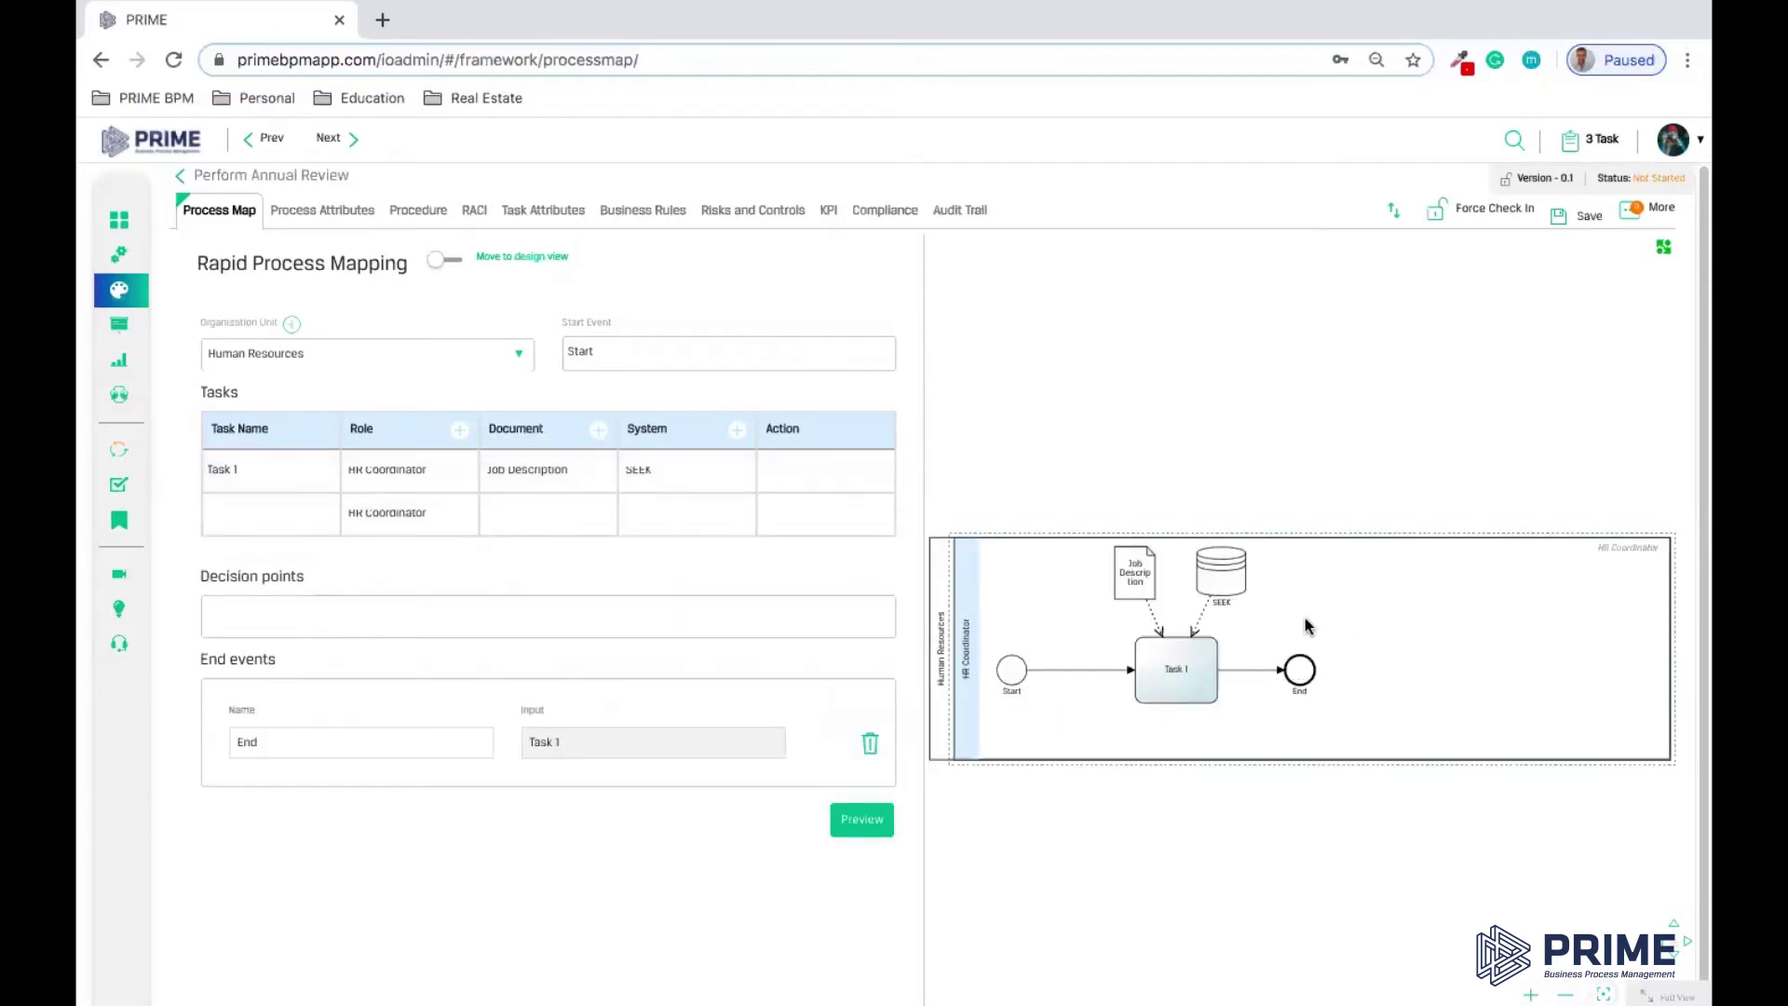
click(1244, 606)
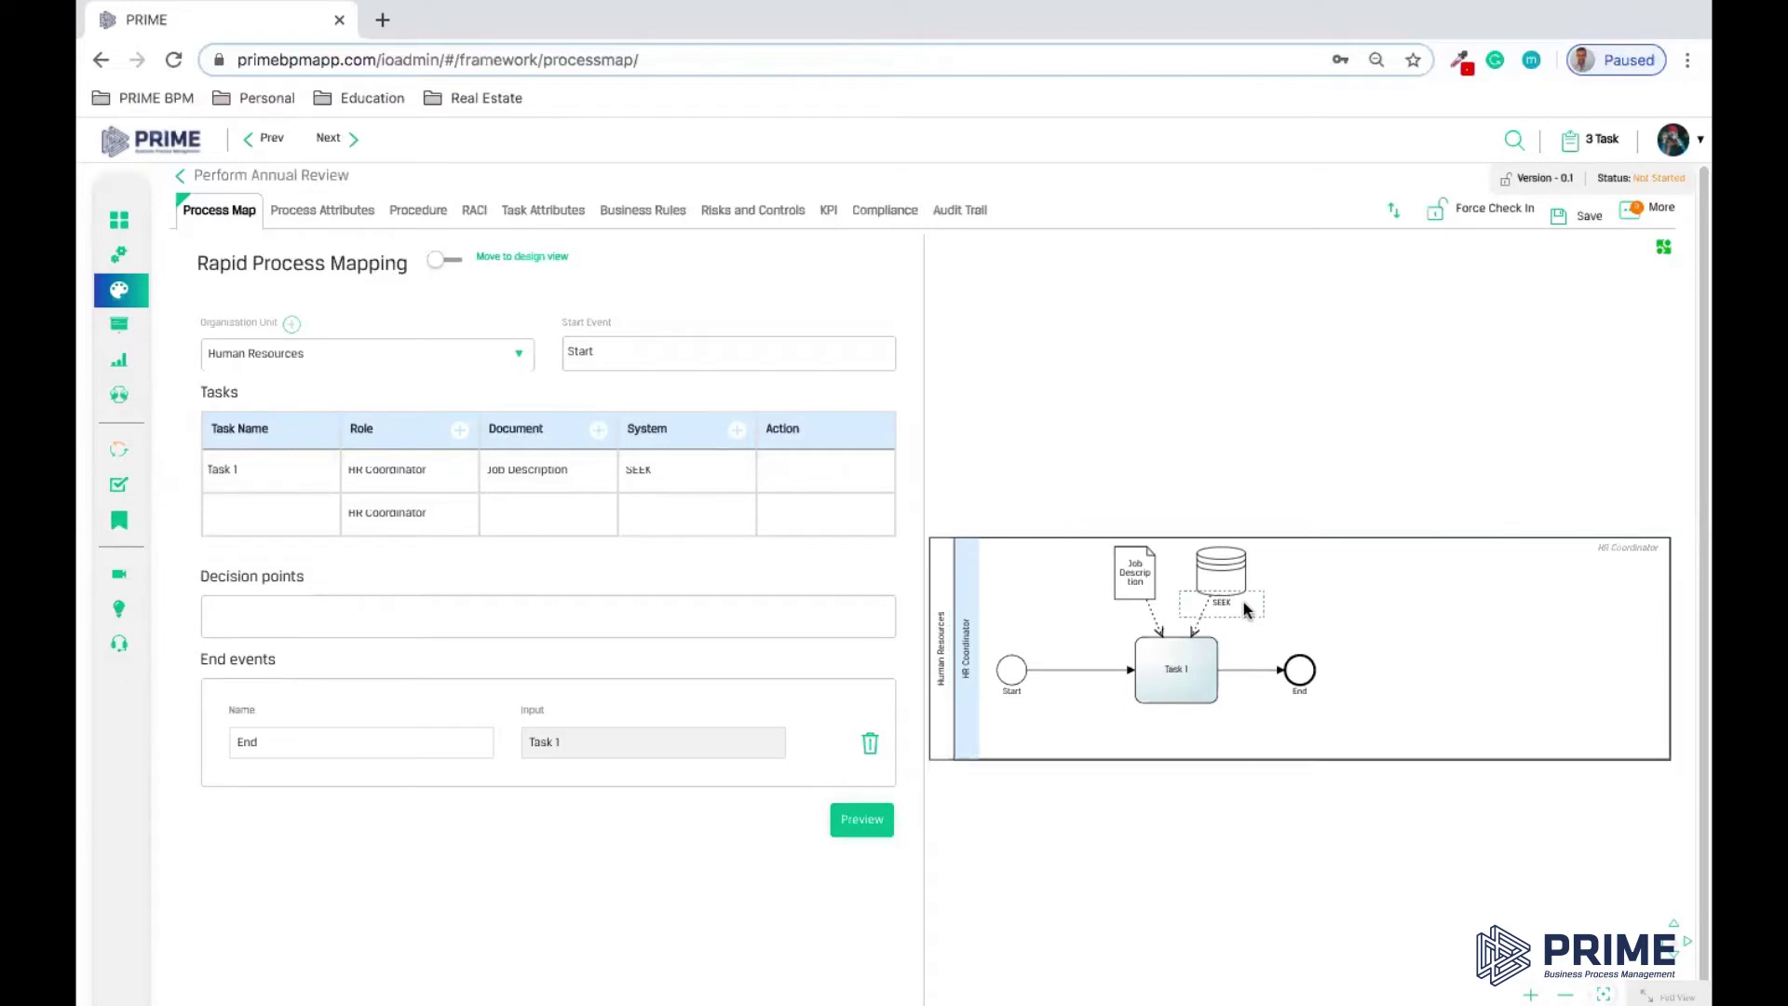
mouse_move(254, 515)
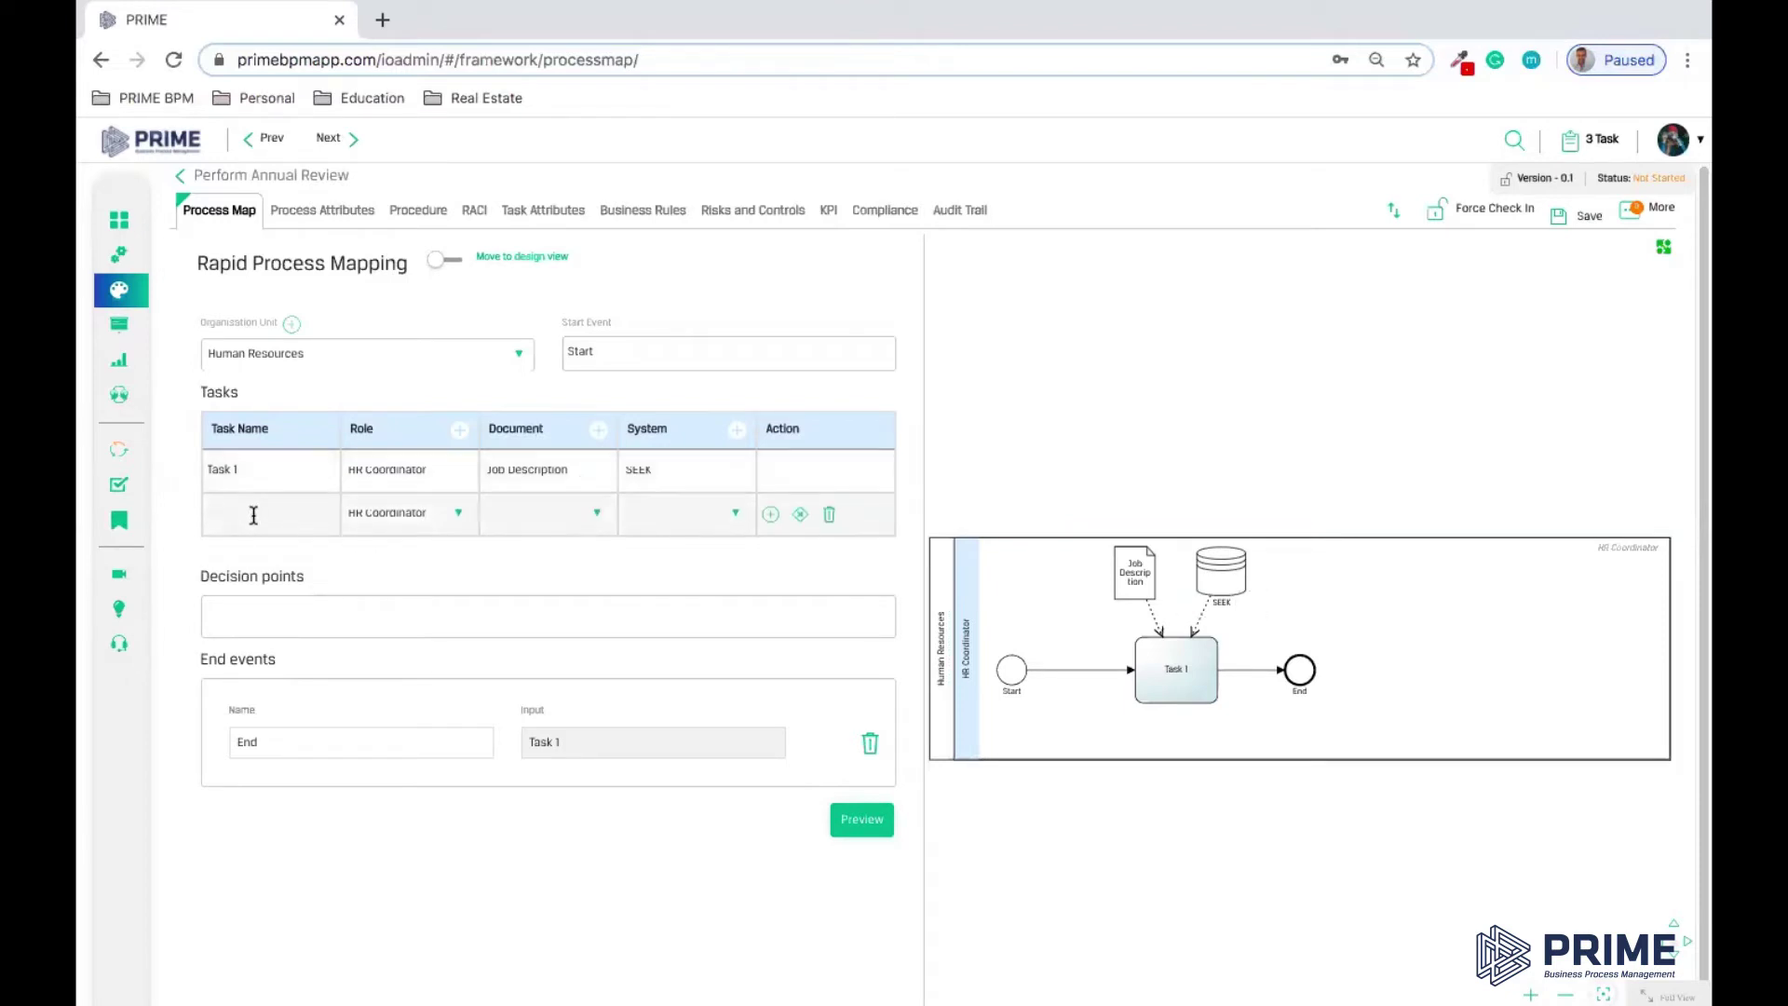
text(Task 2)
click(770, 513)
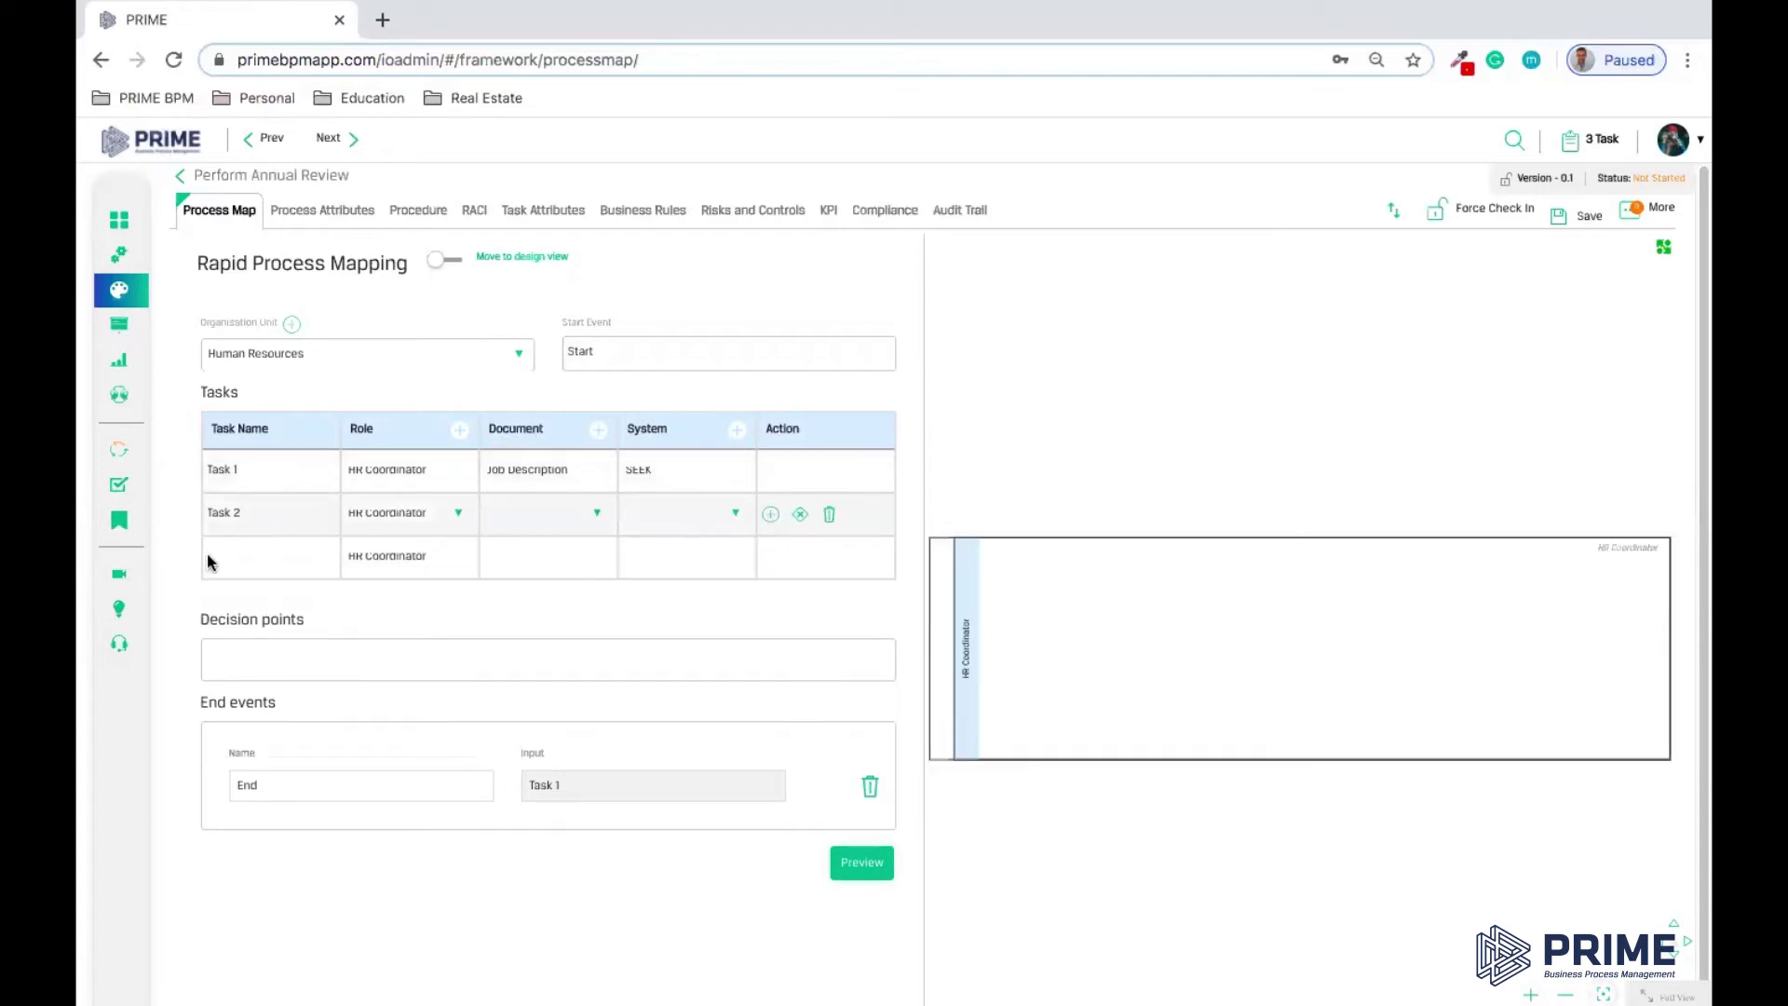
text(Task)
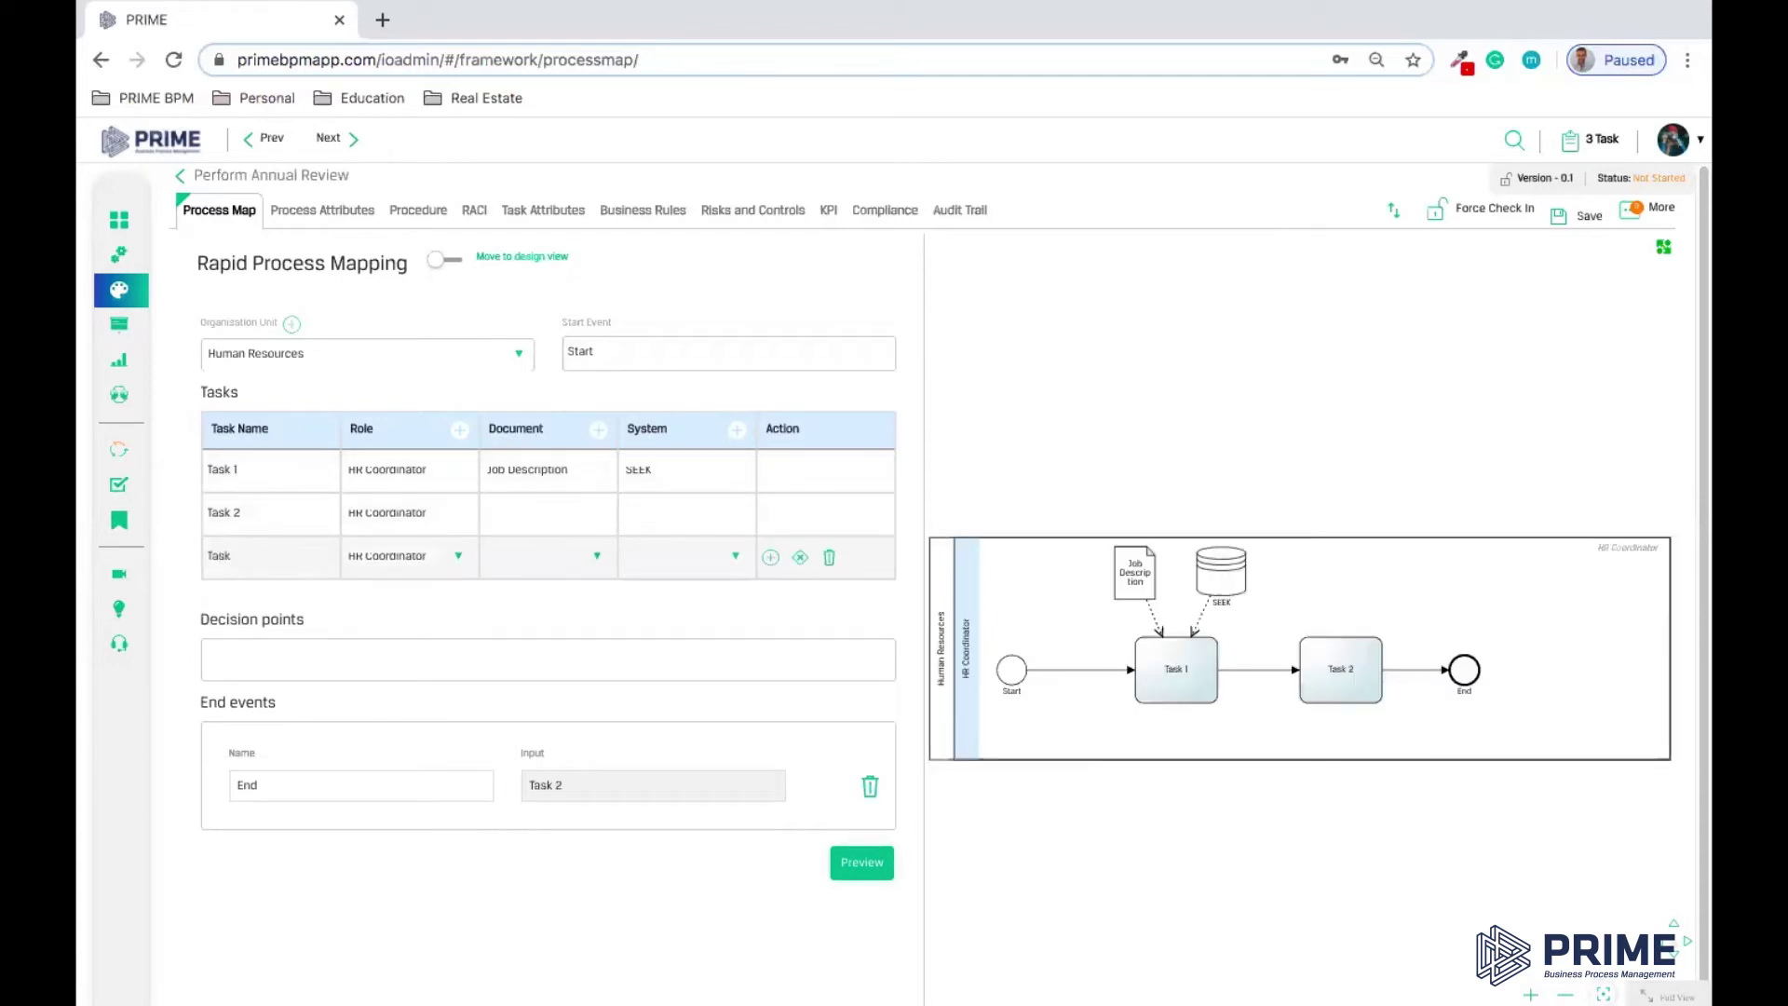
text( 3)
Add "Task 4" below Task 3 with the role HR Manager and the system SAP.
click(770, 557)
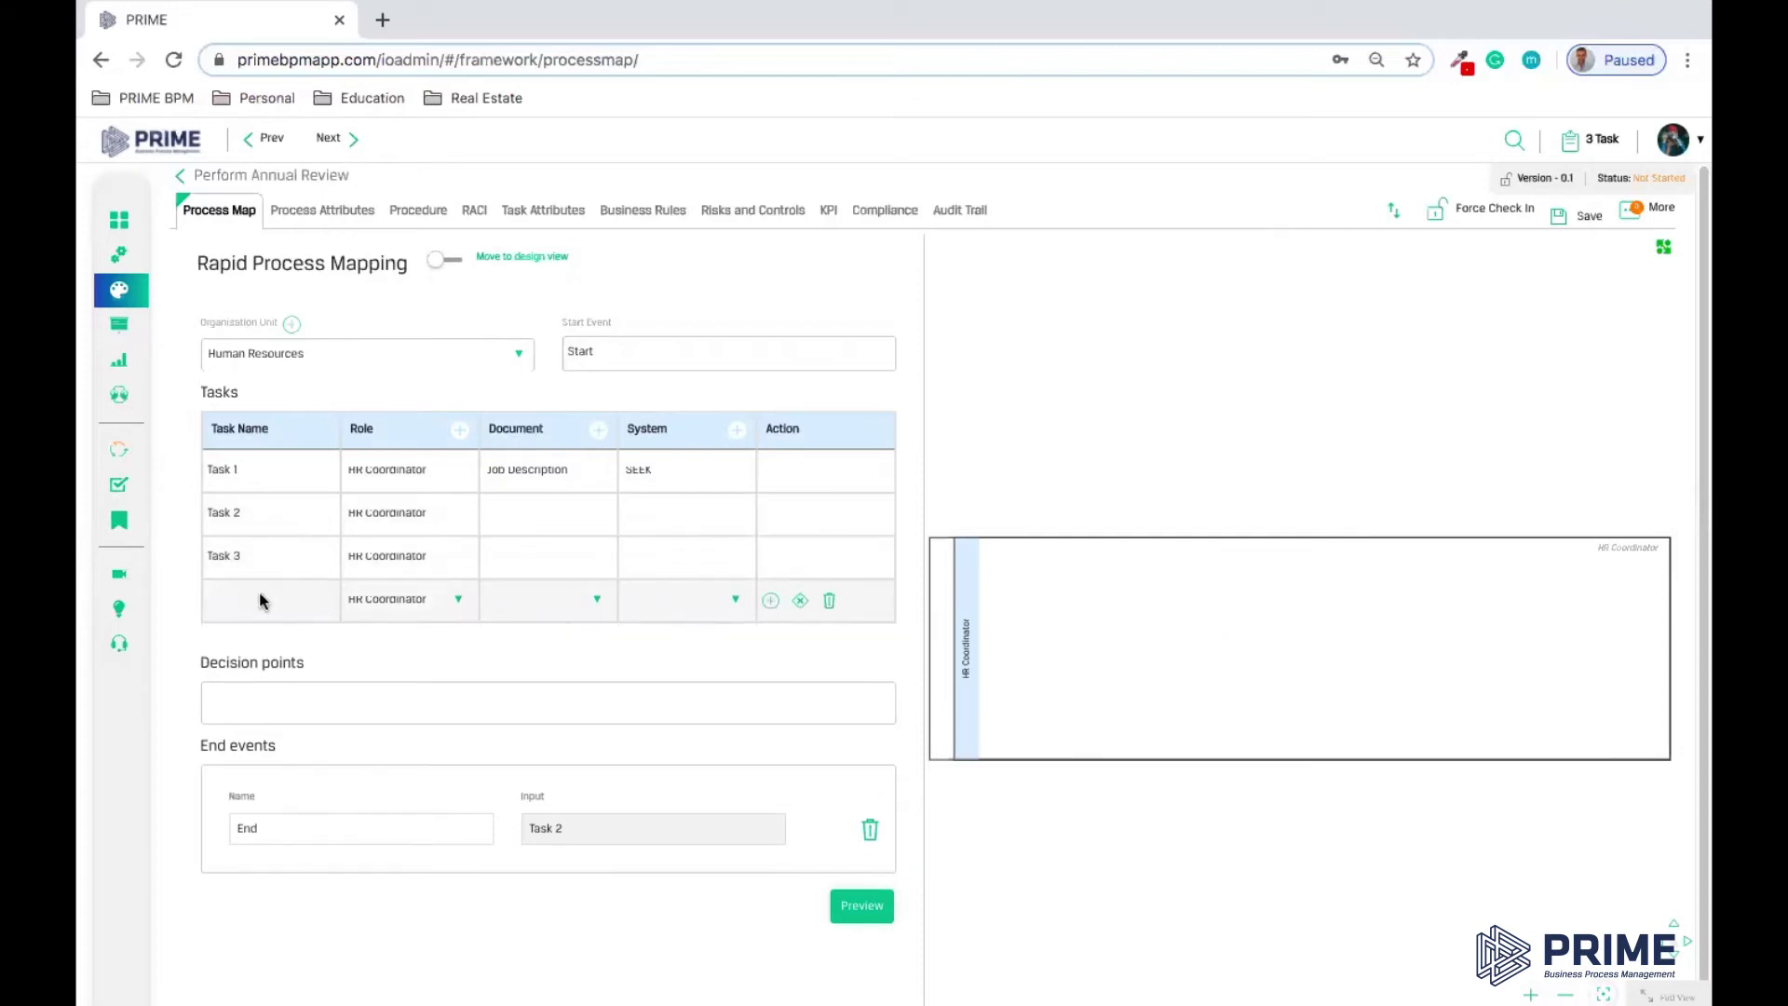
text(Task)
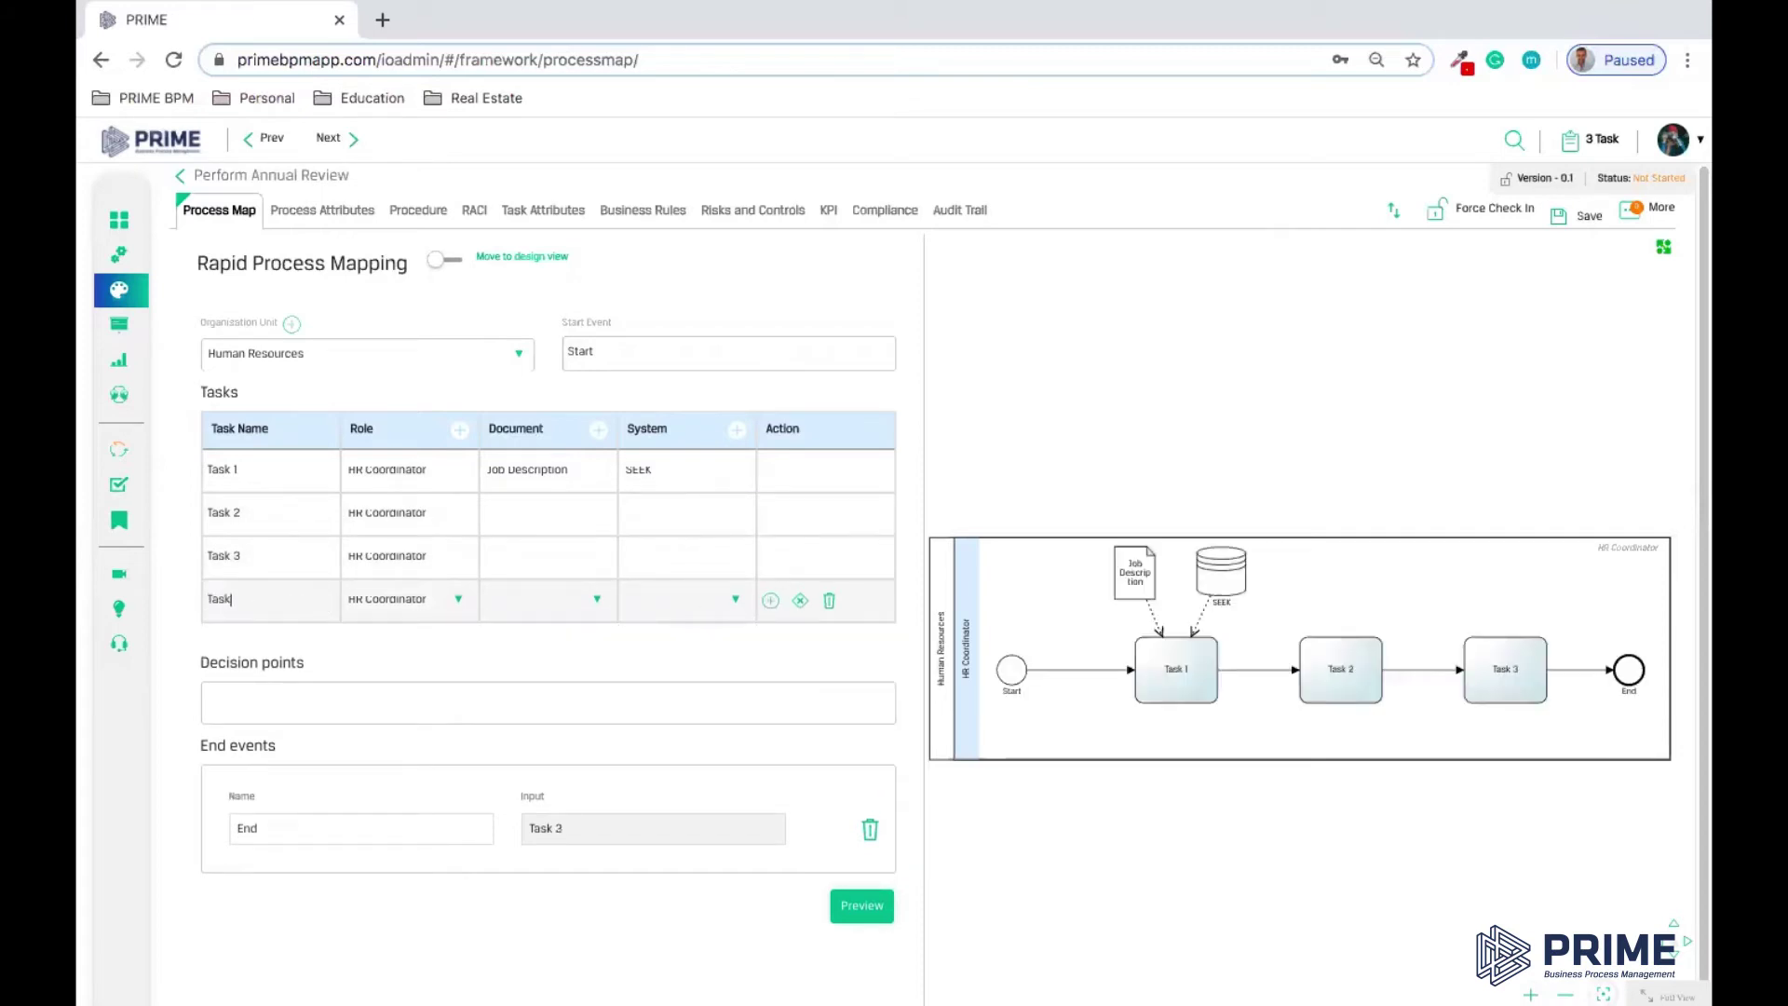
text( 4)
click(393, 594)
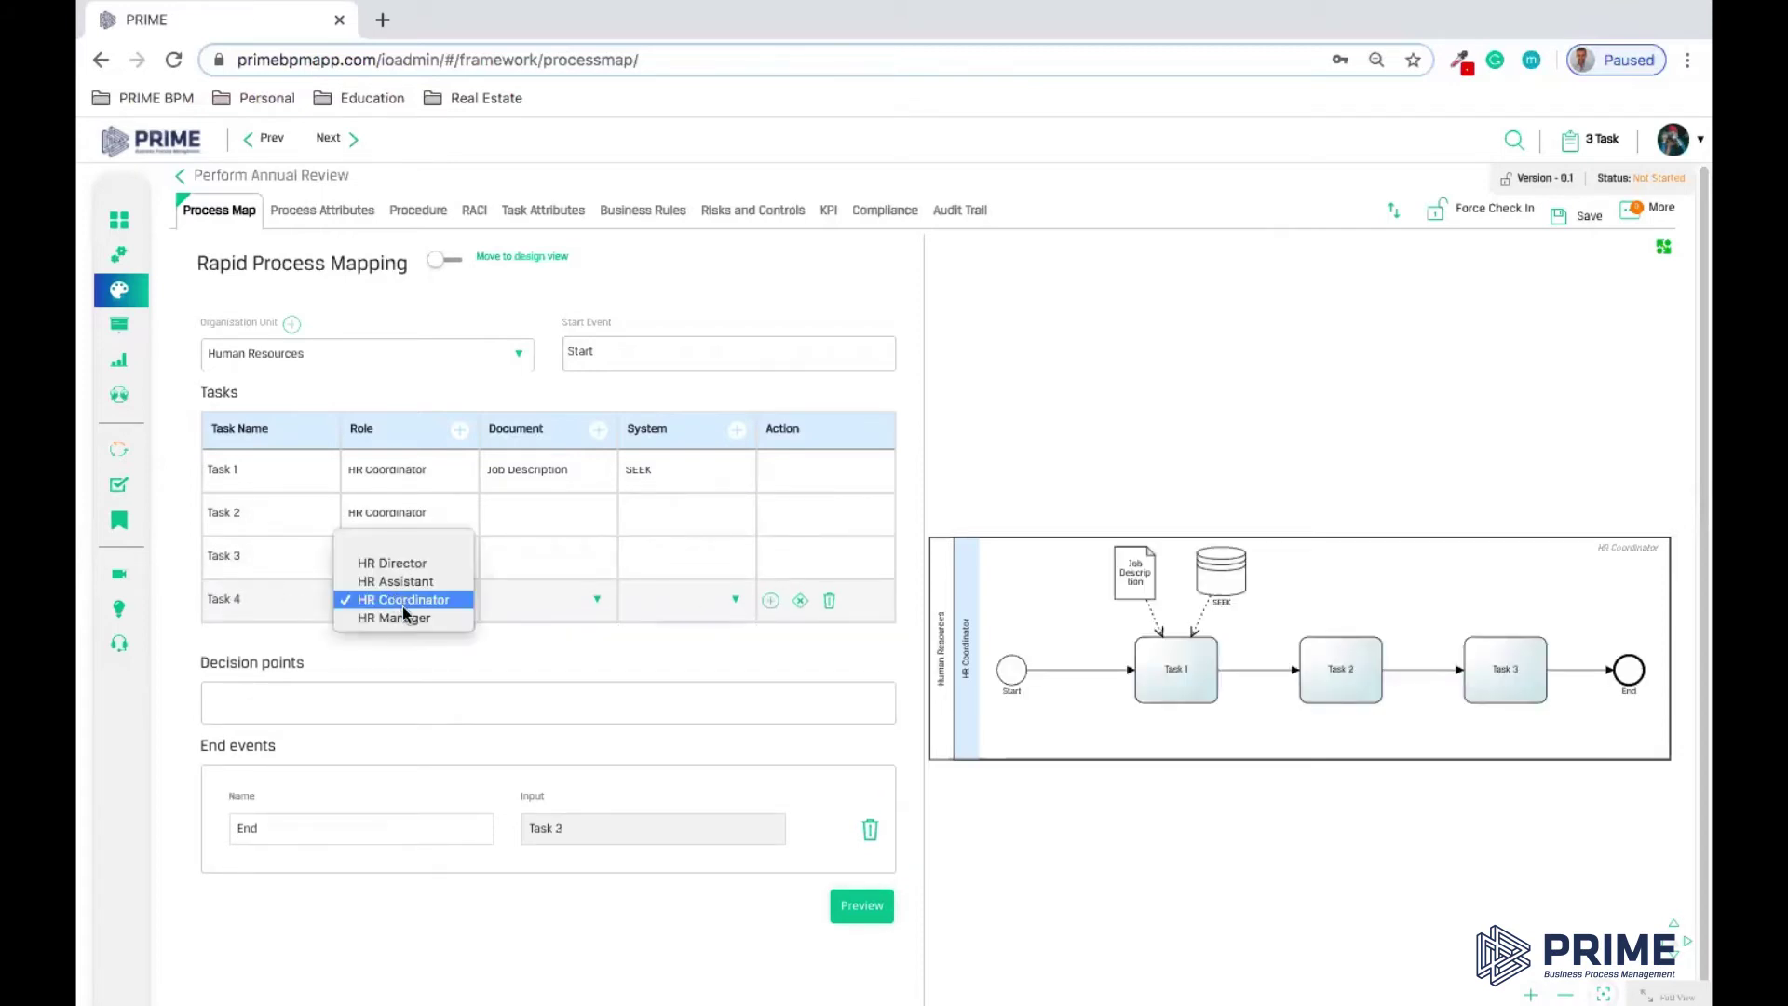
click(400, 617)
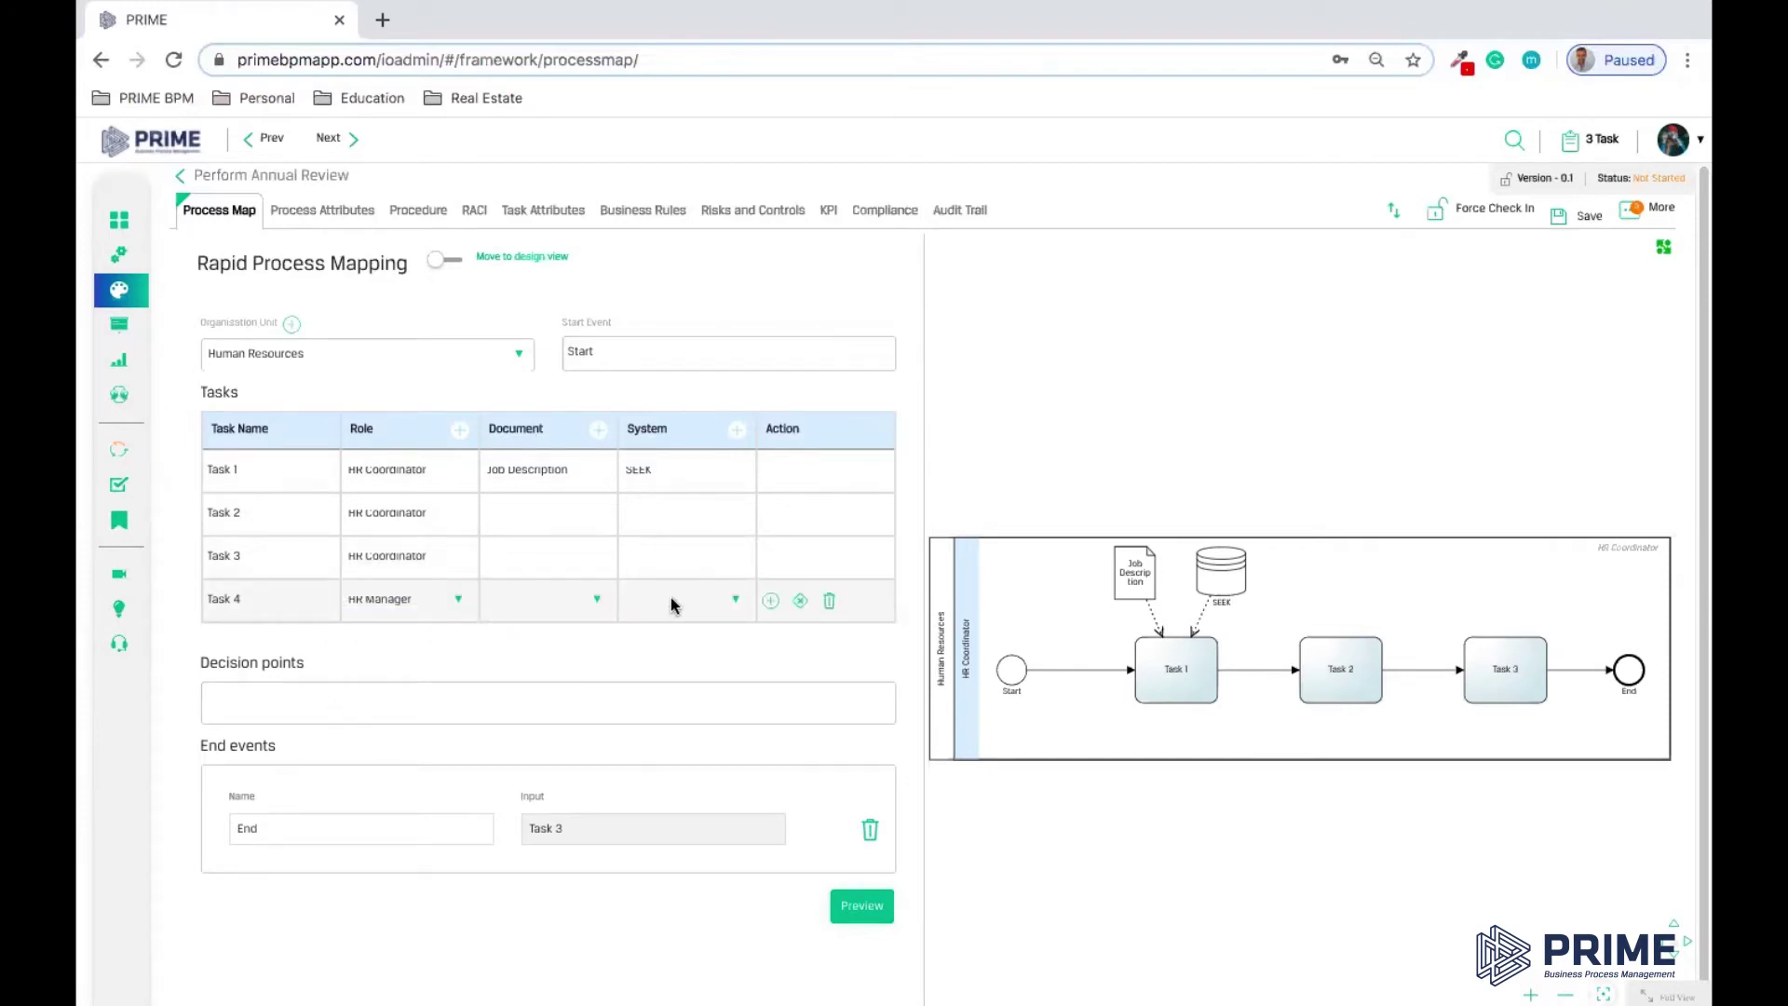
click(701, 603)
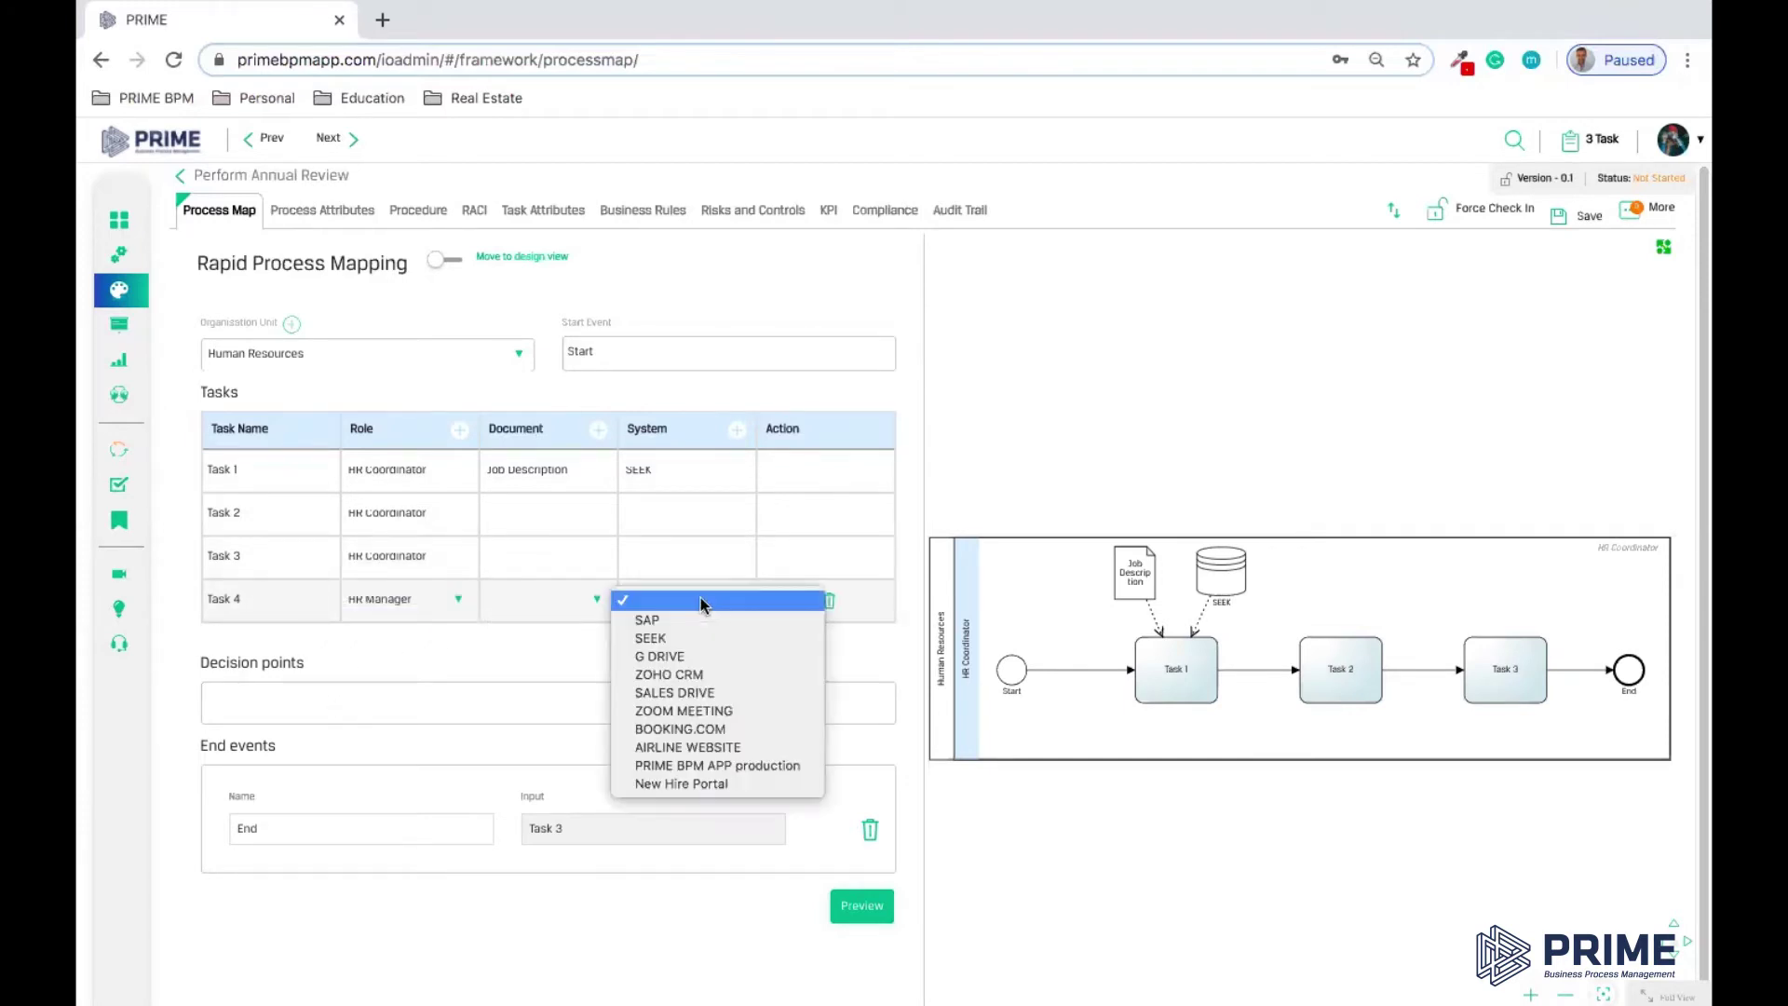
click(687, 622)
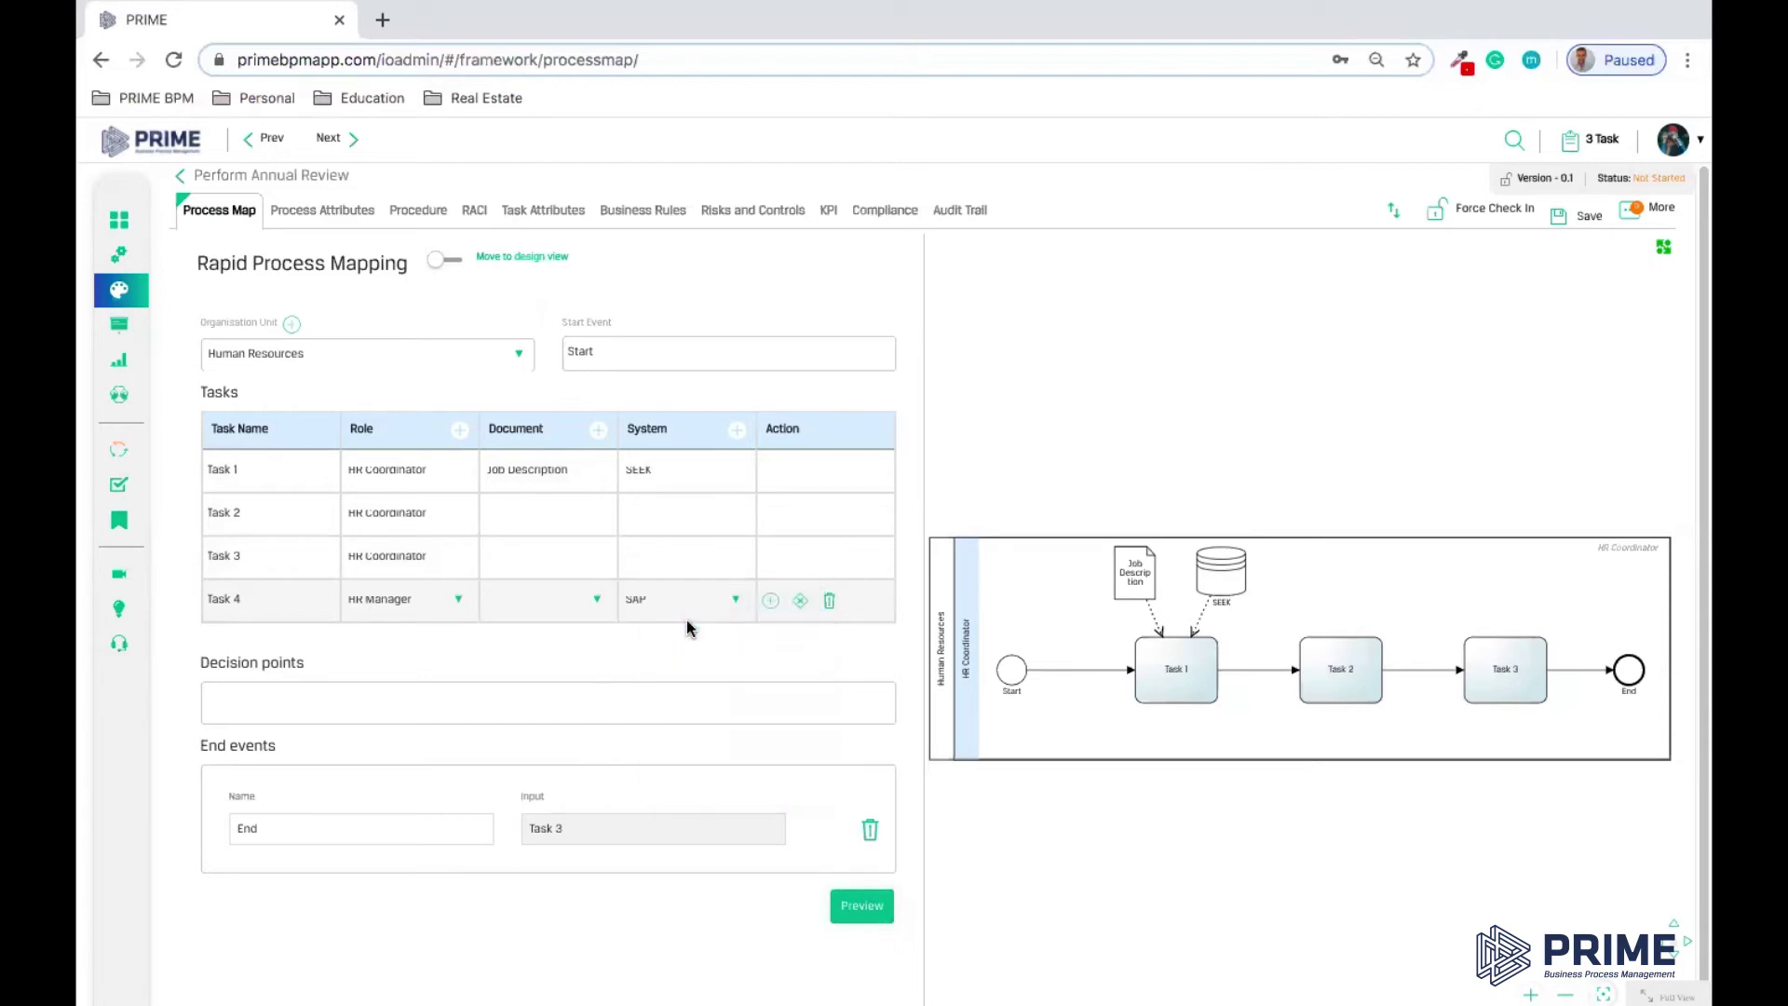
Add "Task 5" with the HR Manager role and delete the surplus blank row below it.
click(770, 600)
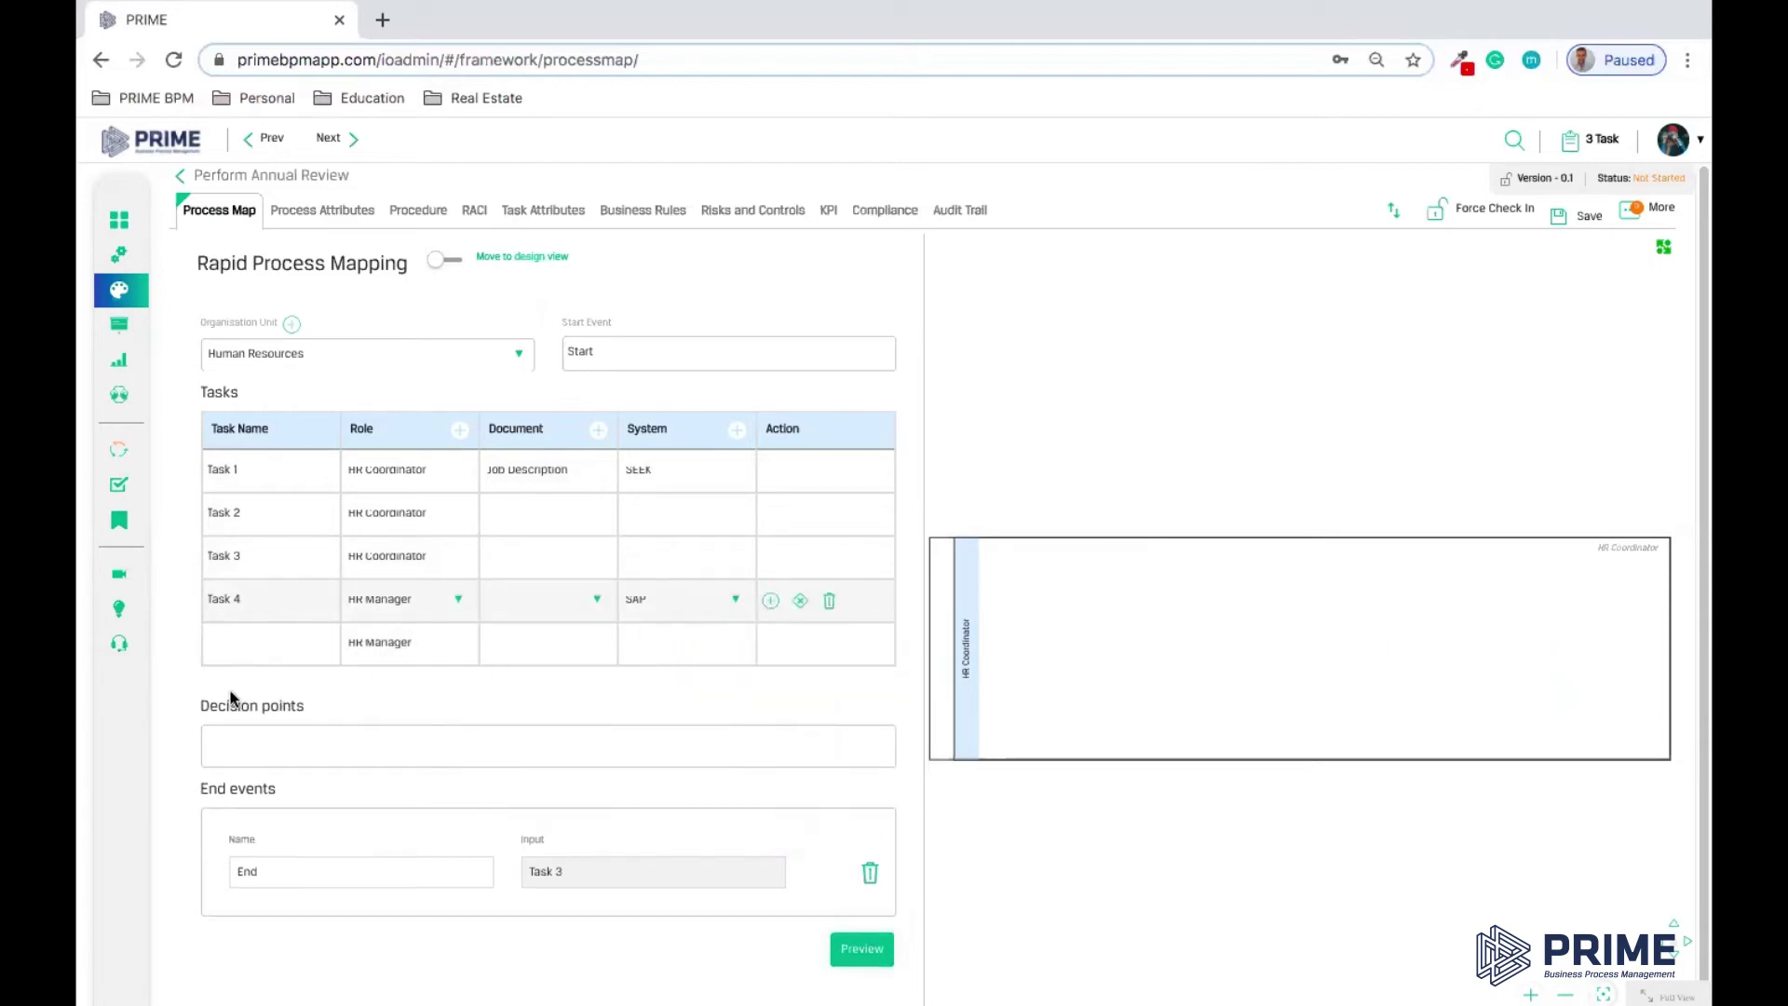
click(264, 644)
text(Task 5)
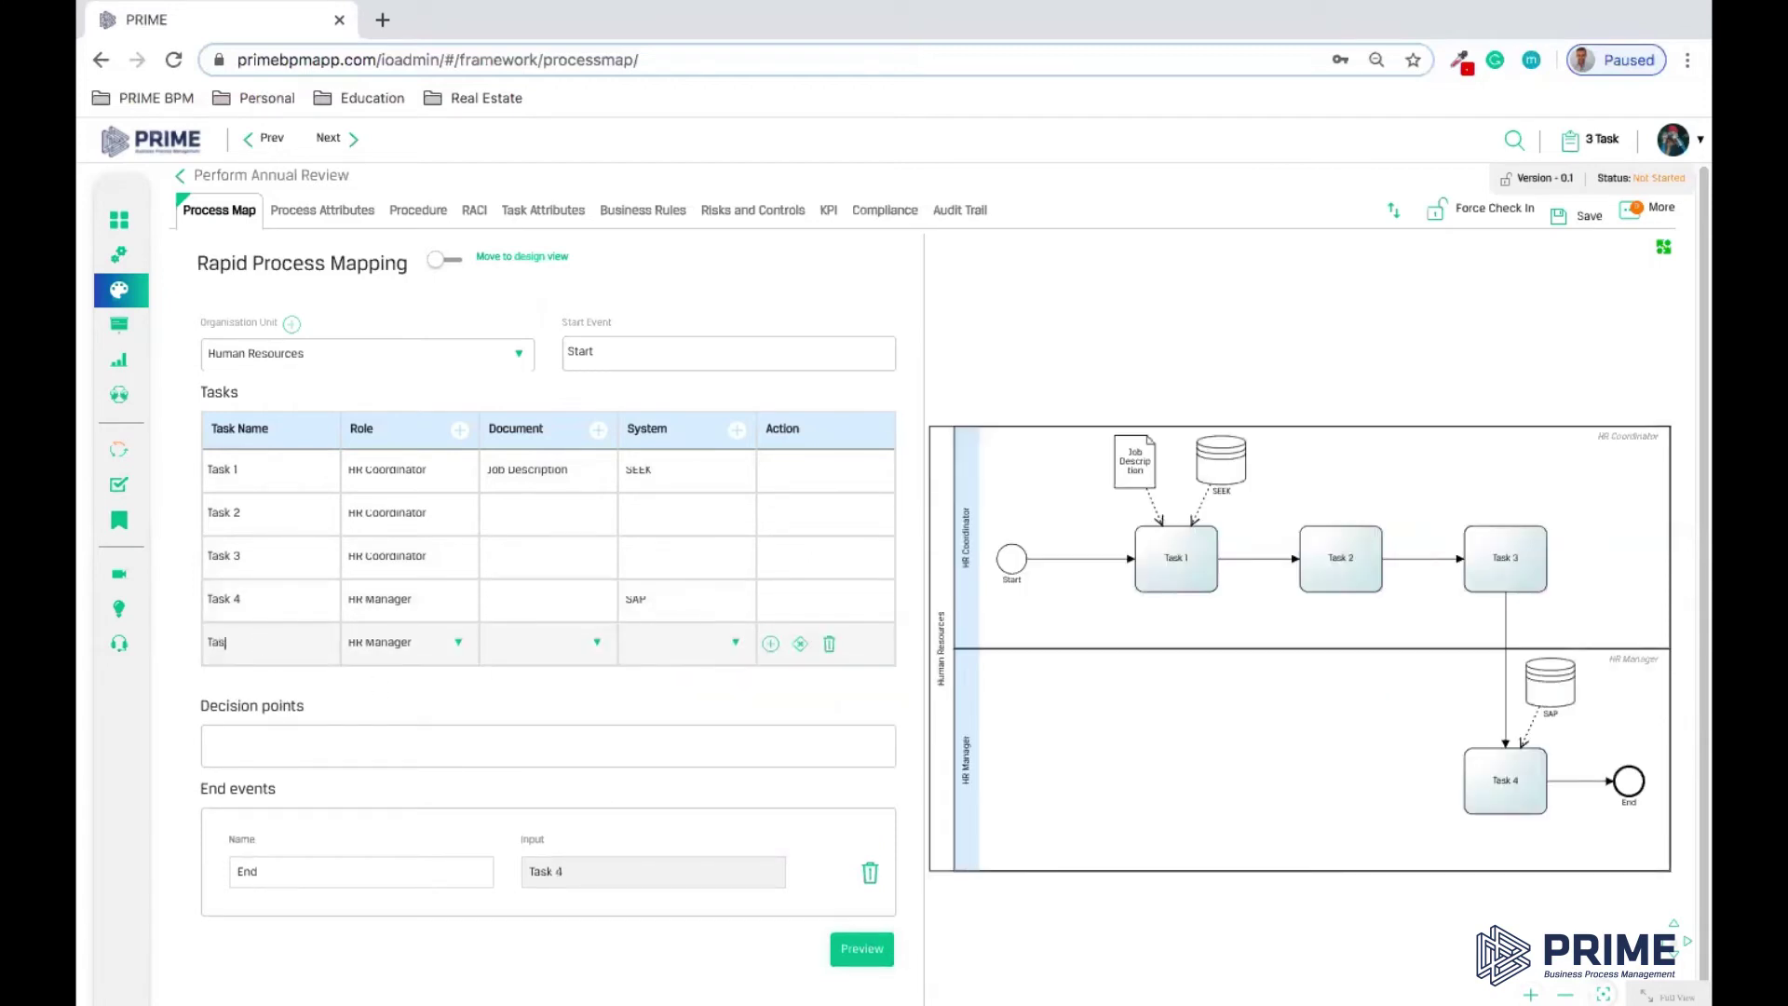
click(770, 643)
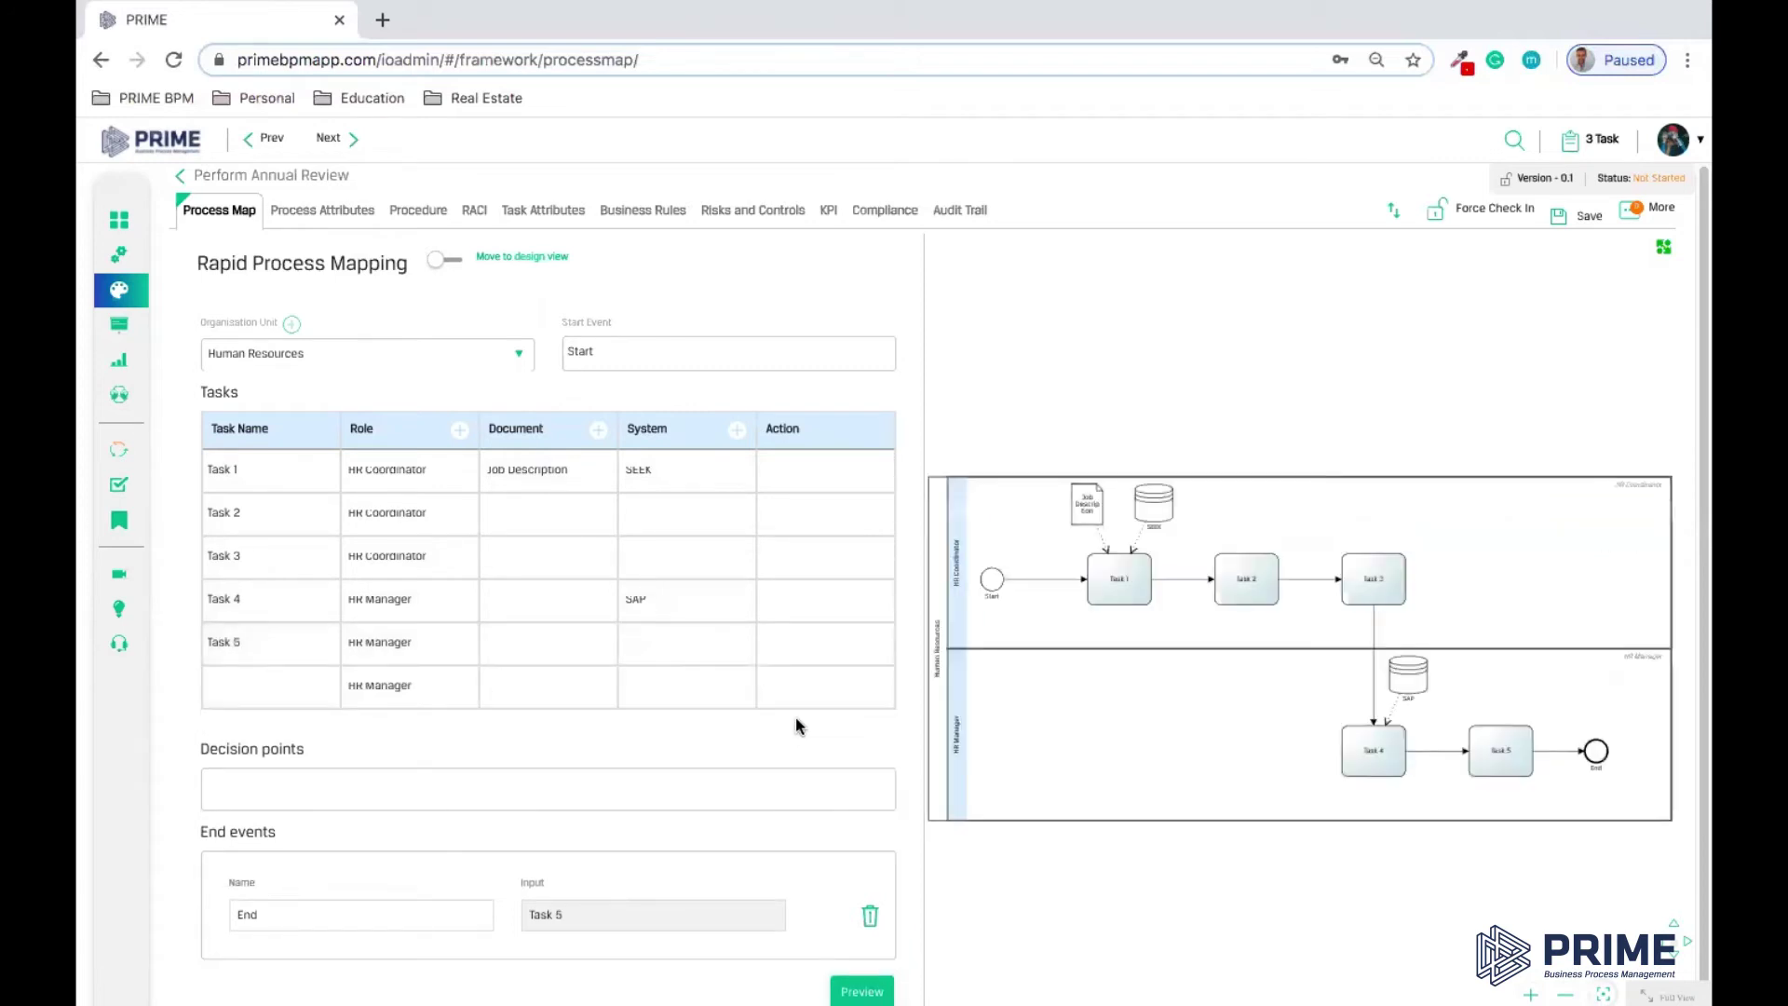
click(827, 687)
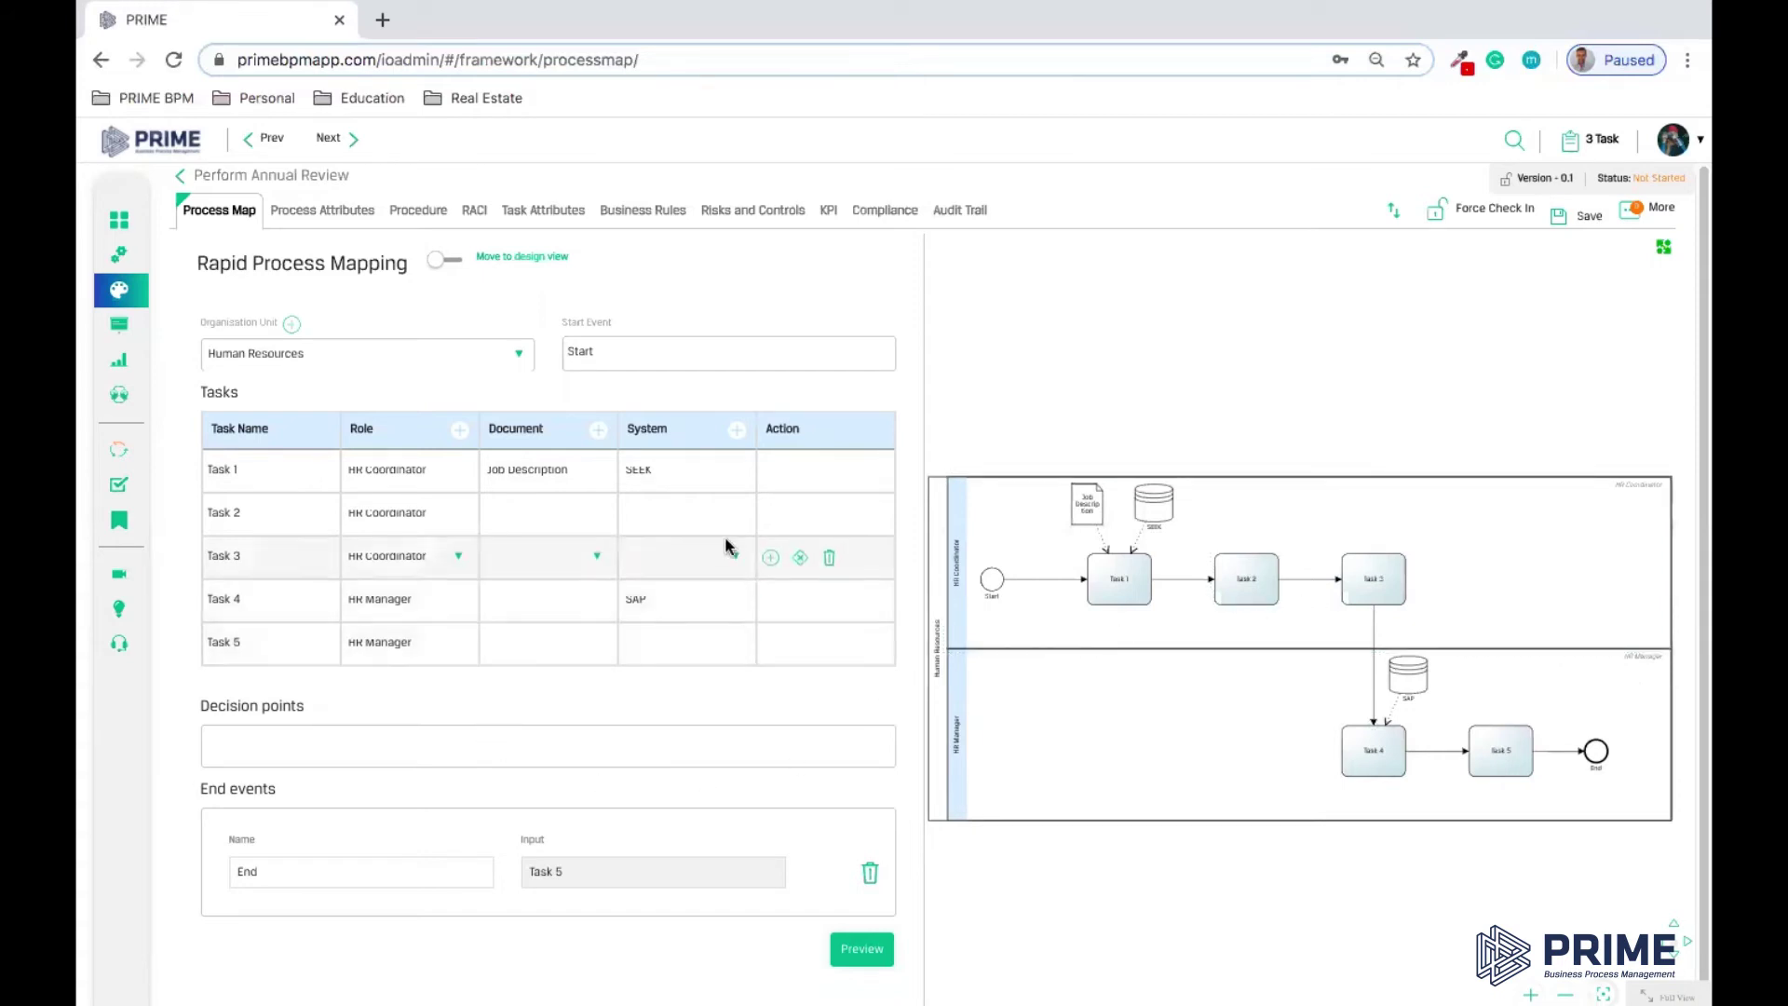
Add a decision point named "Approved" after Task 2, leading to Task 3 on Yes and Task 4 on No, and save the map.
mouse_move(771, 516)
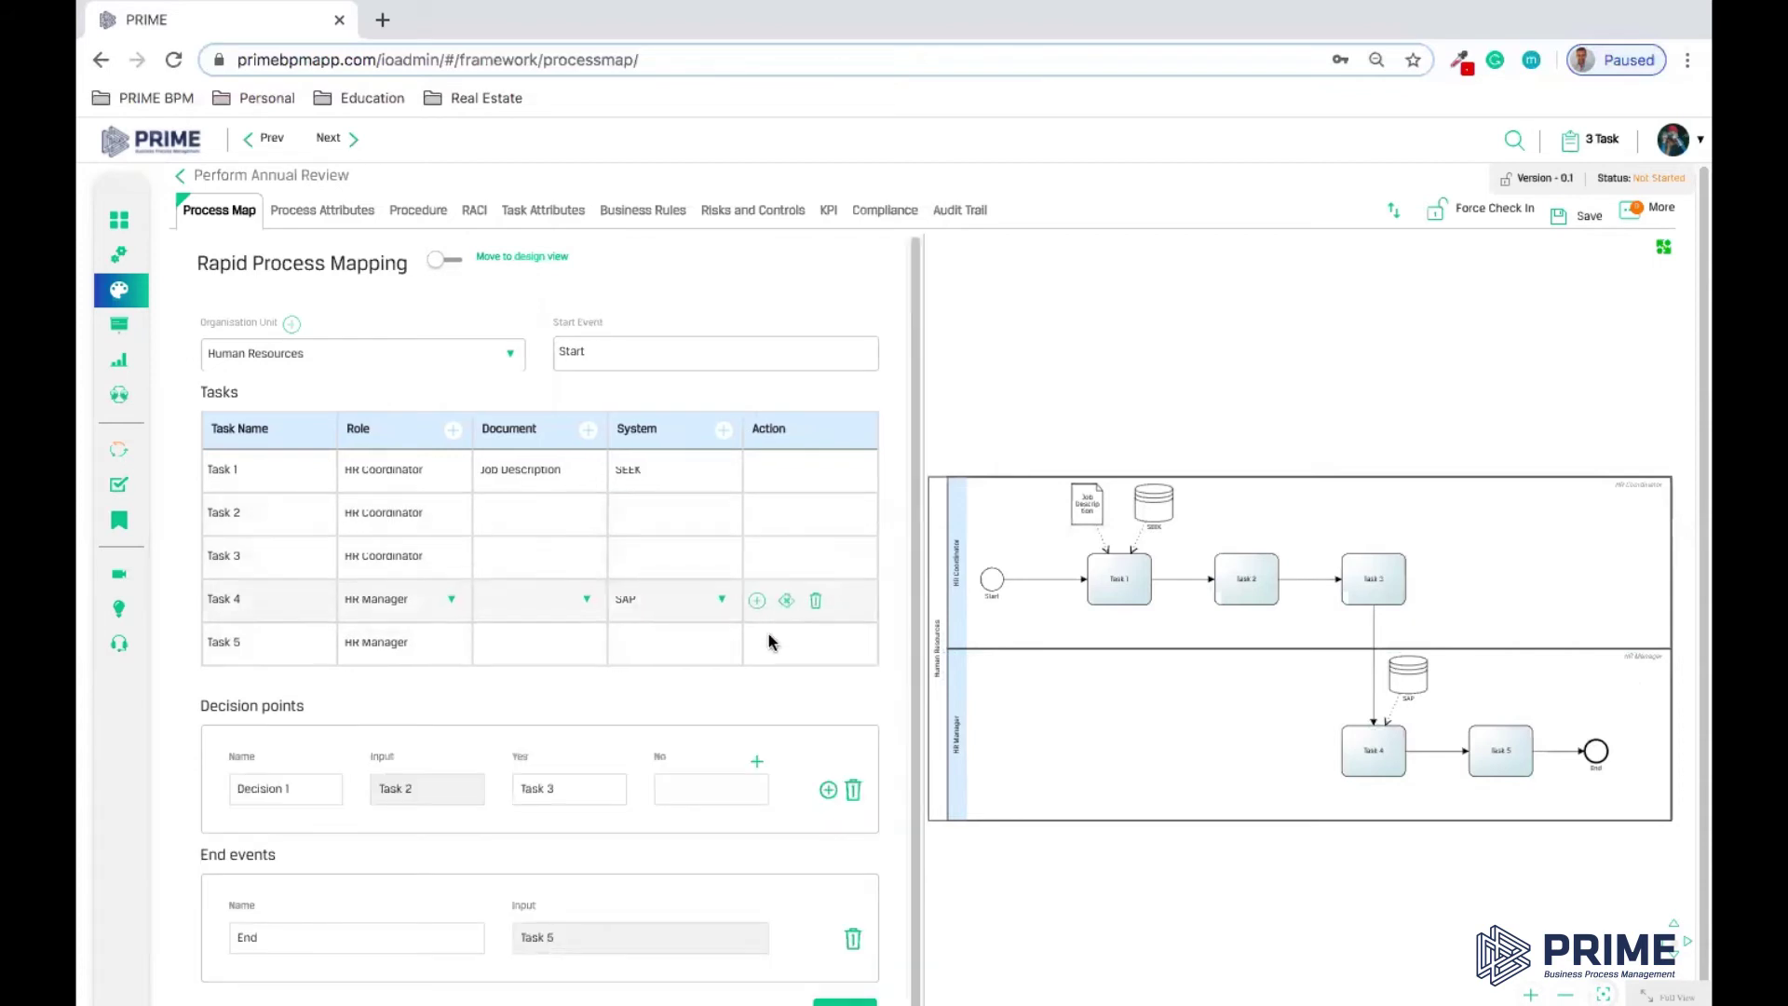
drag(305, 790, 82, 760)
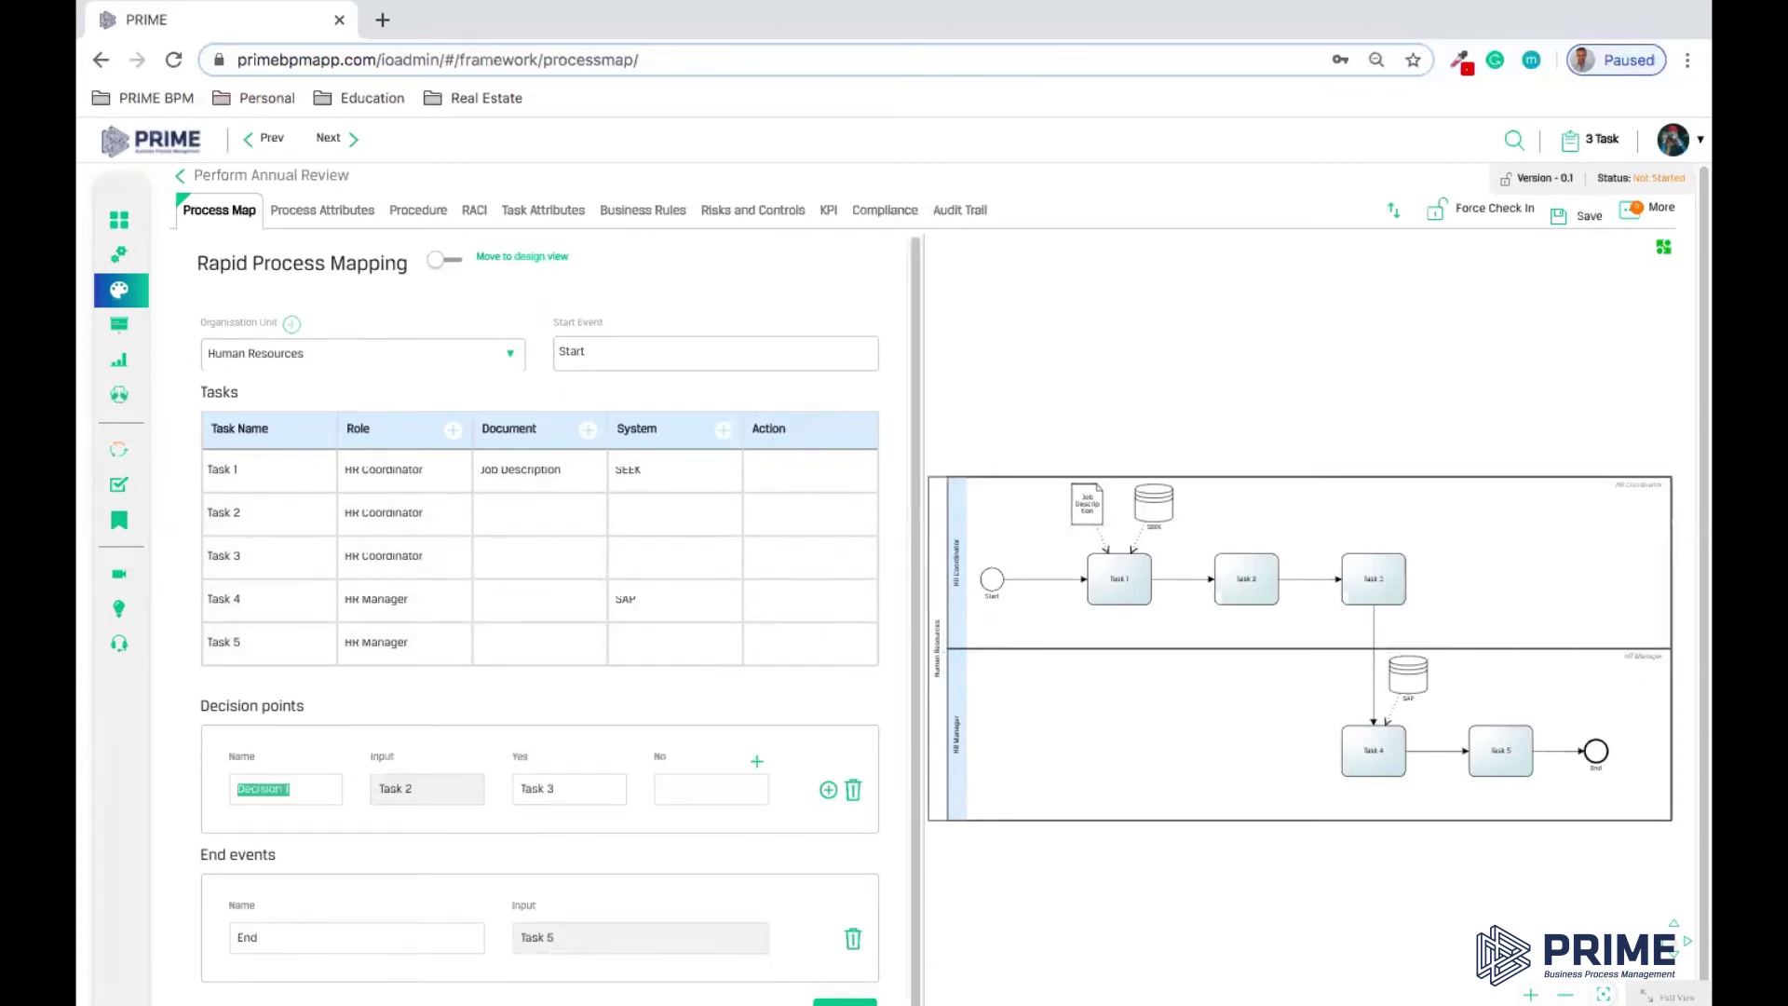
text(Approved)
click(703, 790)
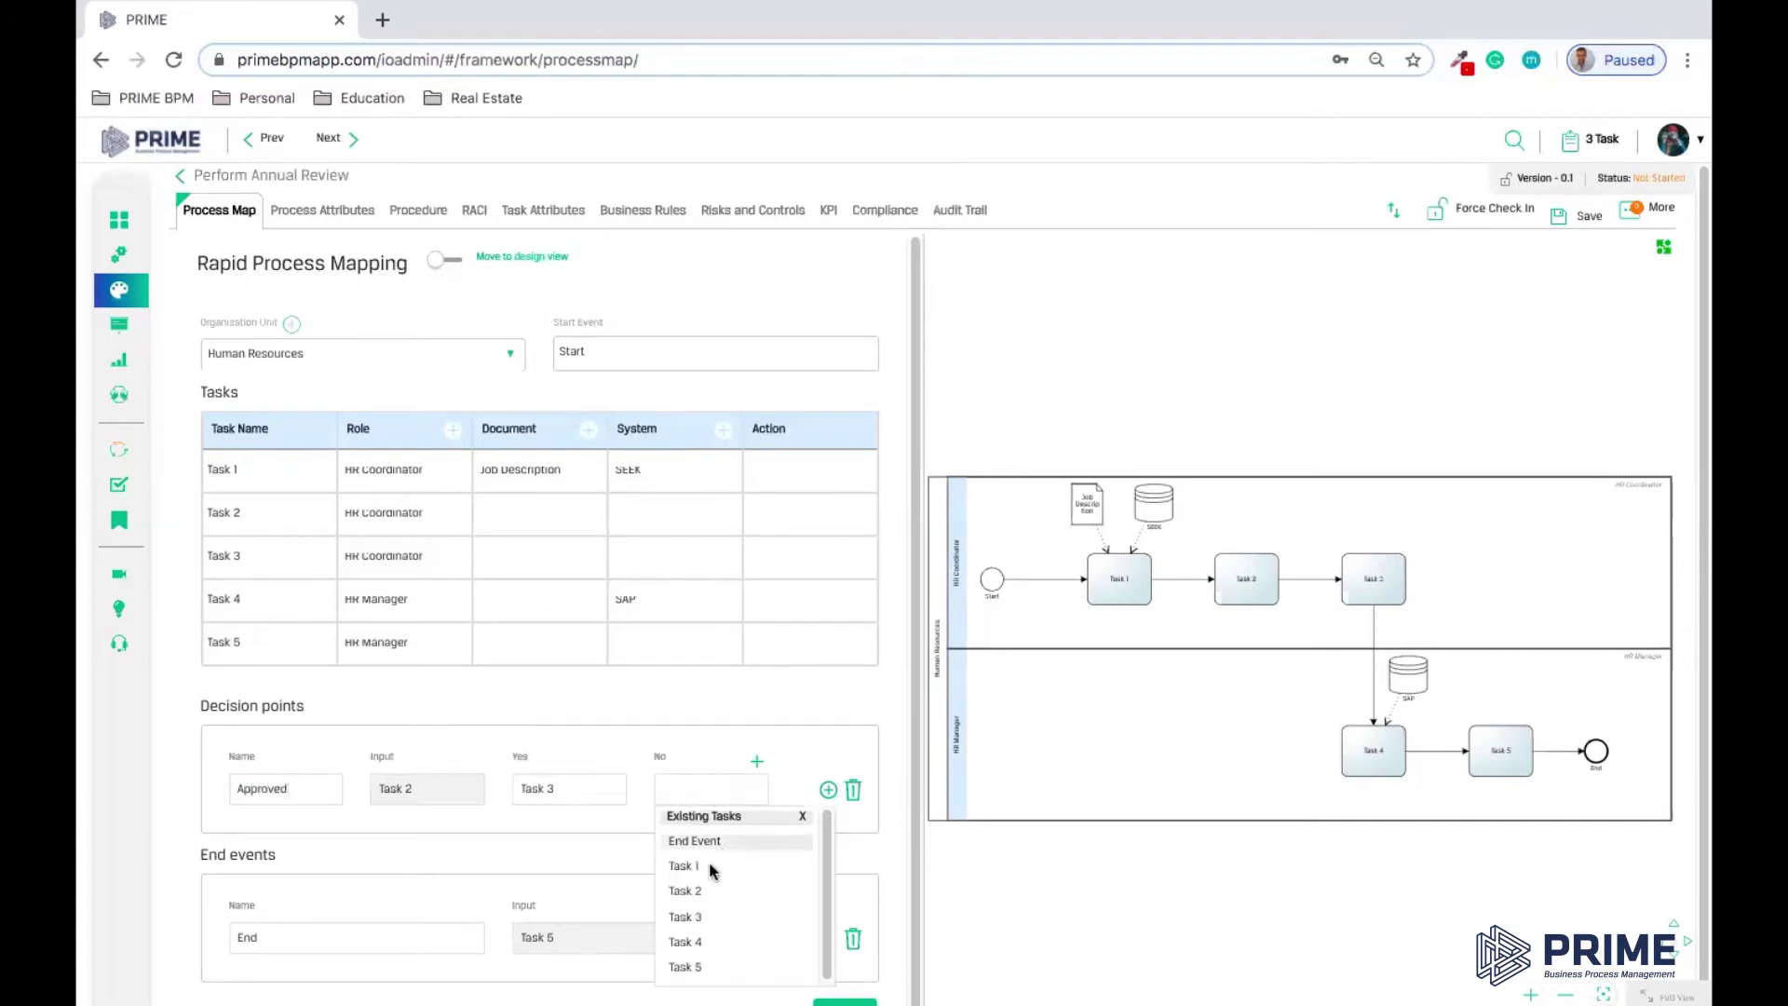
click(694, 945)
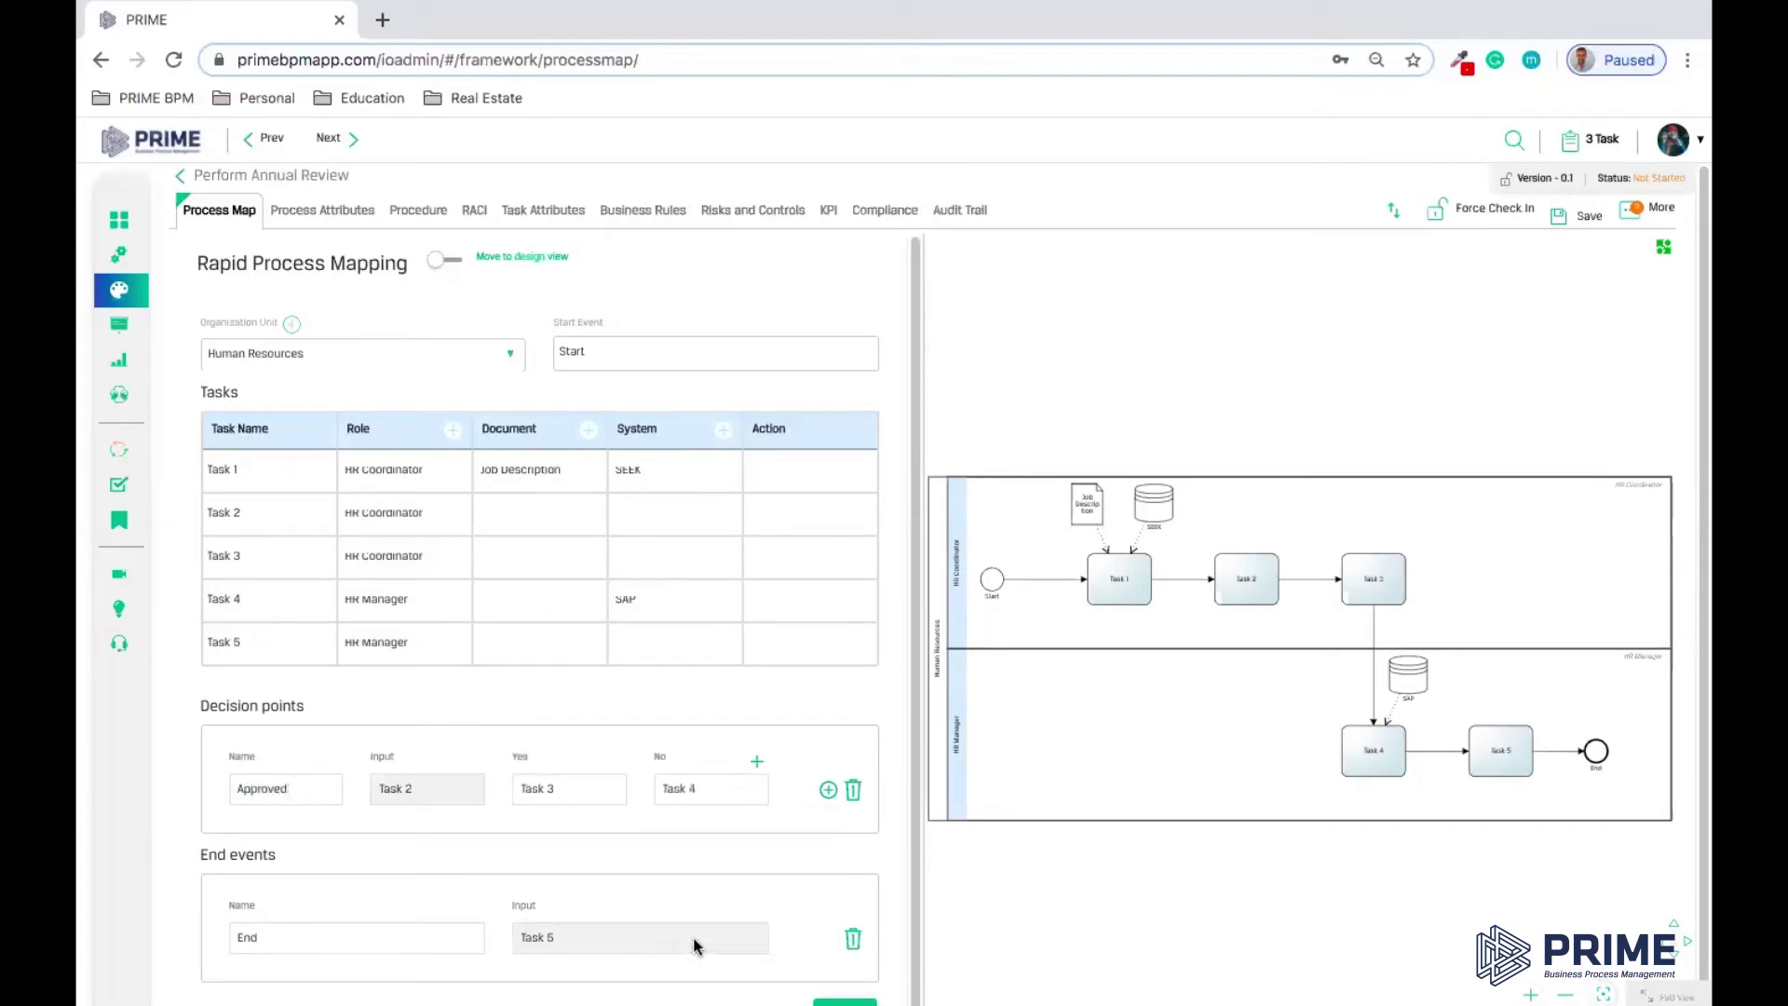
click(827, 790)
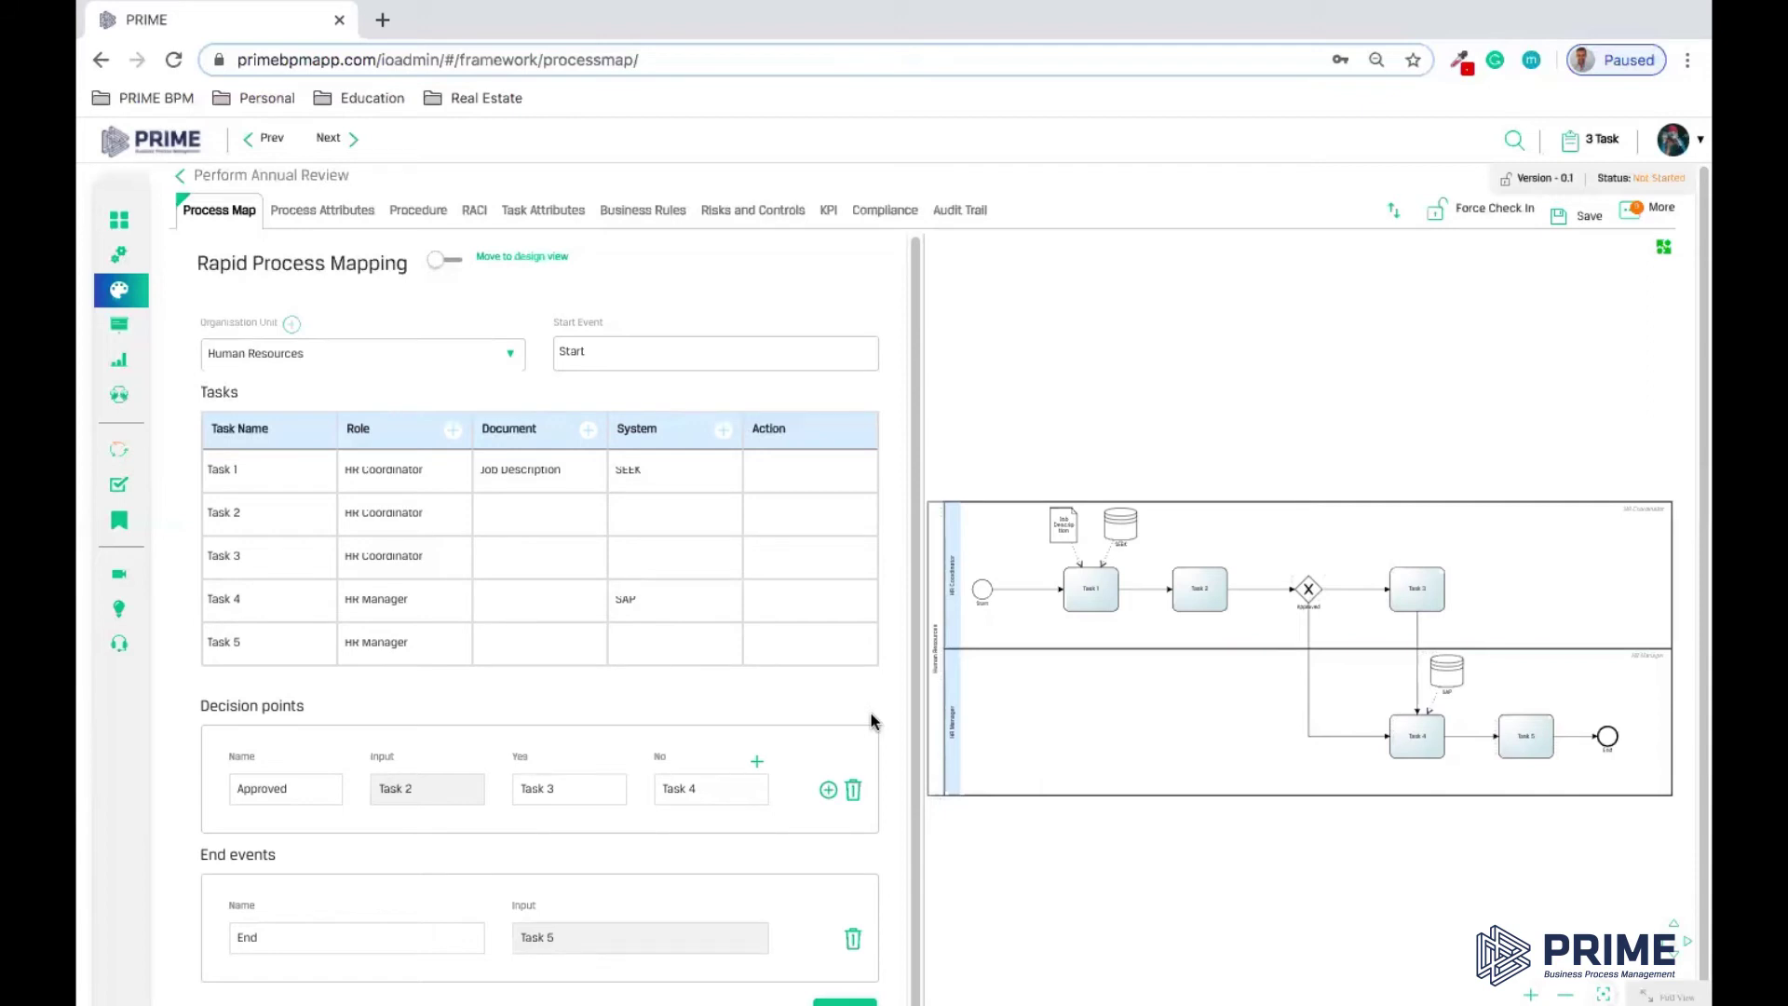
click(1574, 220)
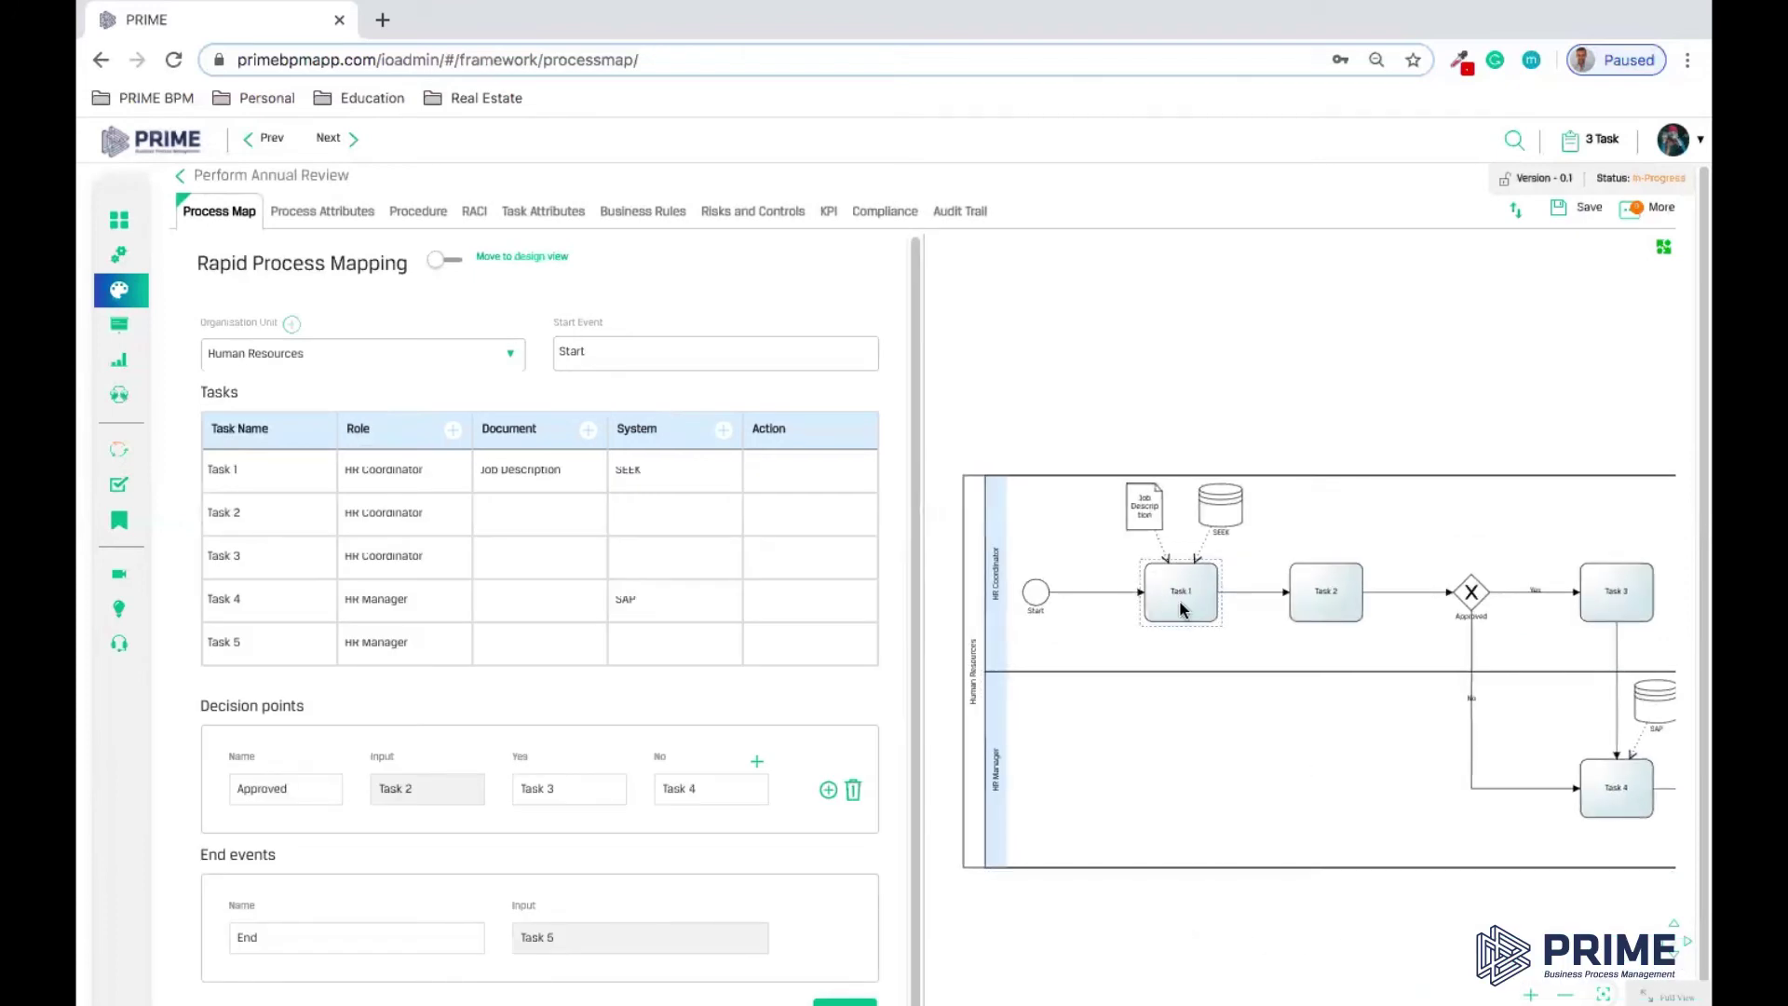
Draft a procedure for Task 1 listing Step 1, Step 2 and Step 3 on separate lines, and close it without submitting.
click(1181, 608)
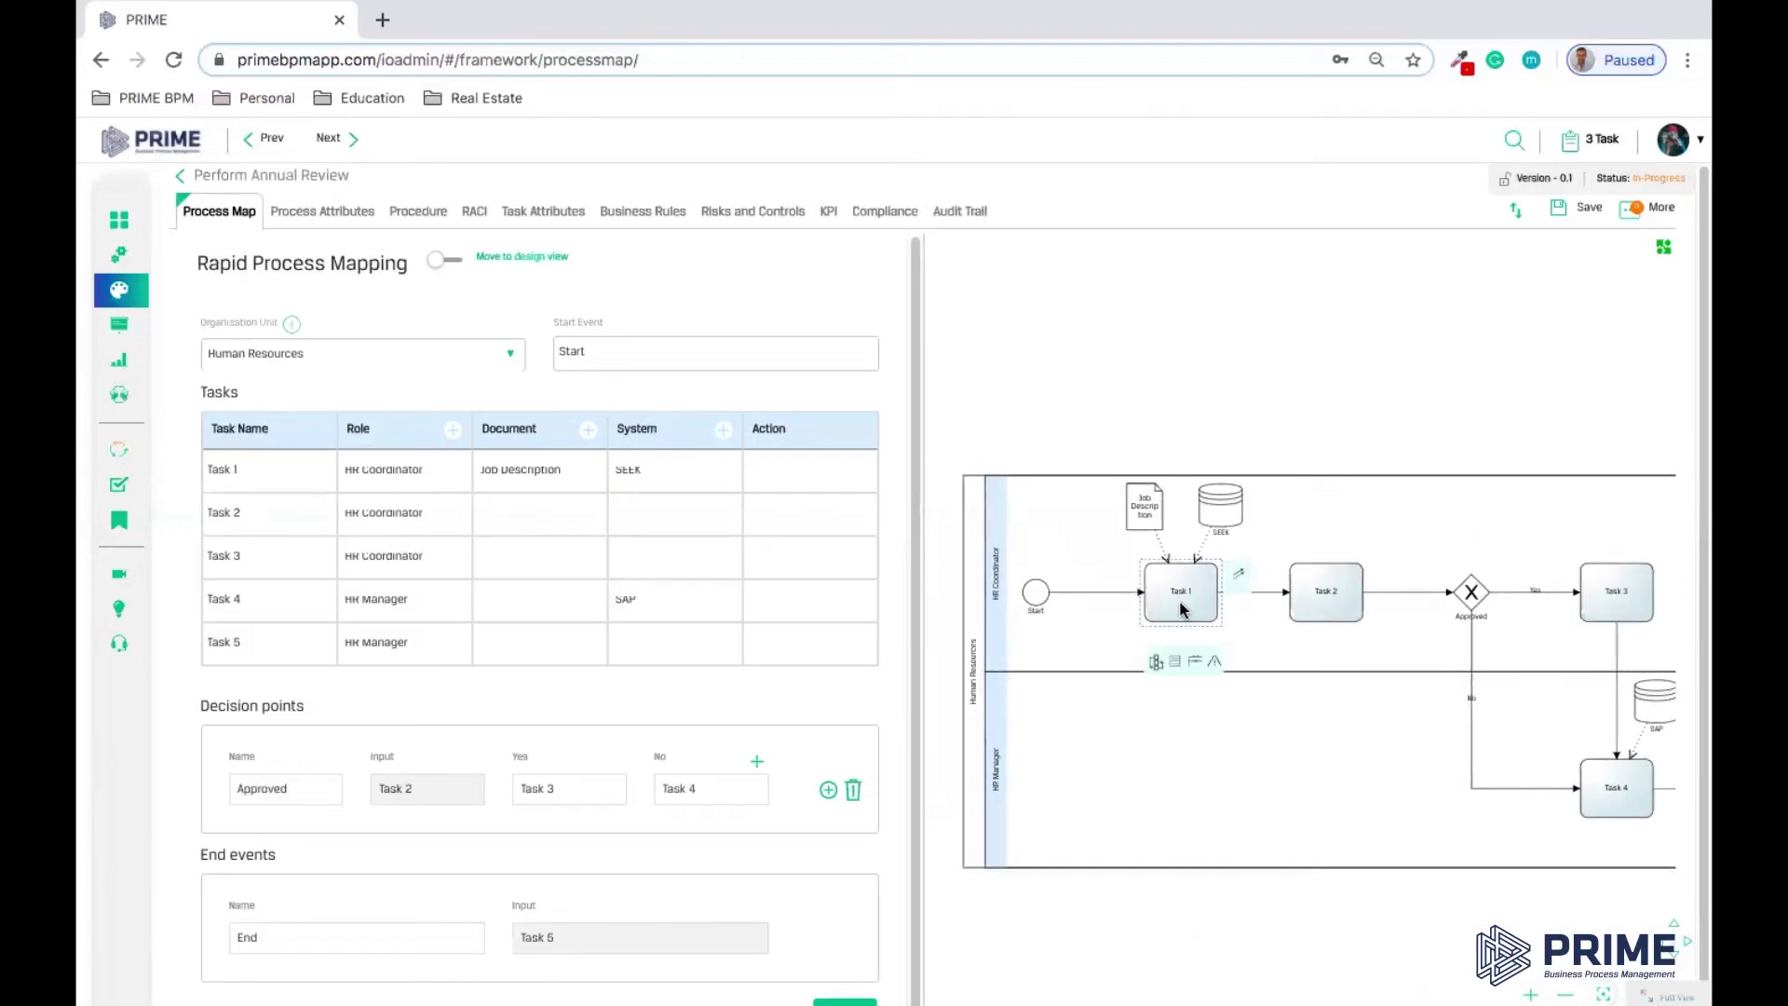
click(1155, 663)
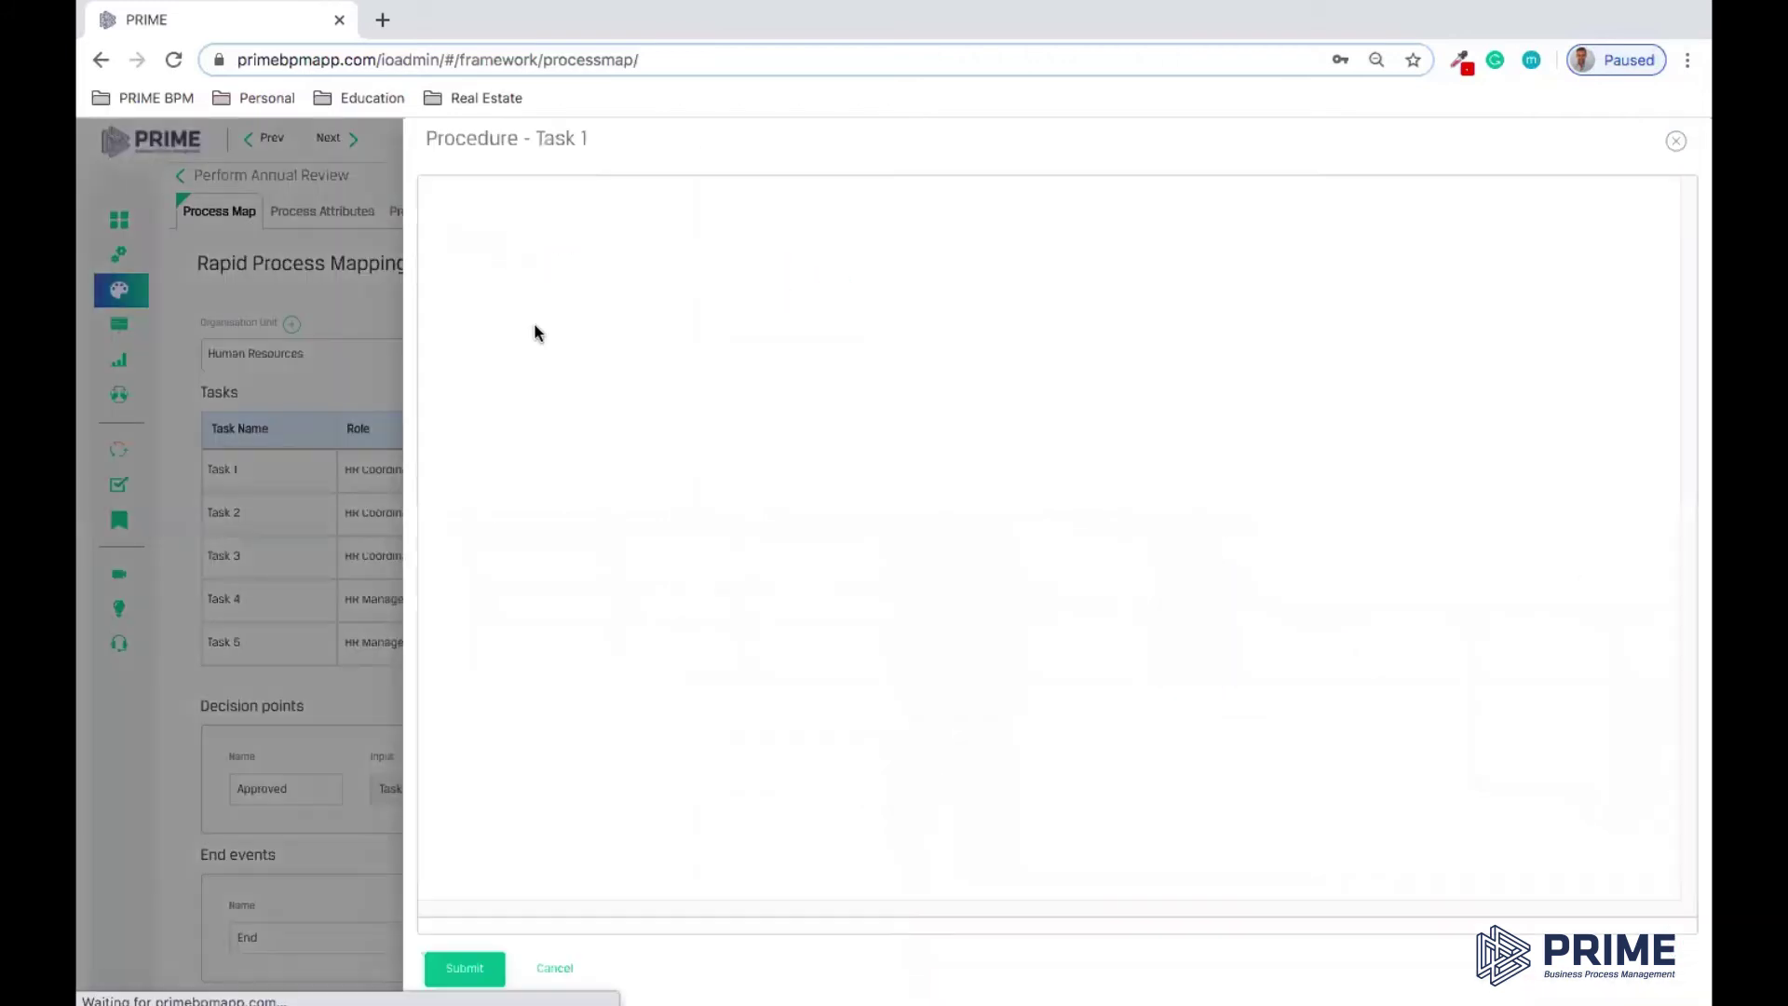
text(Task 1)
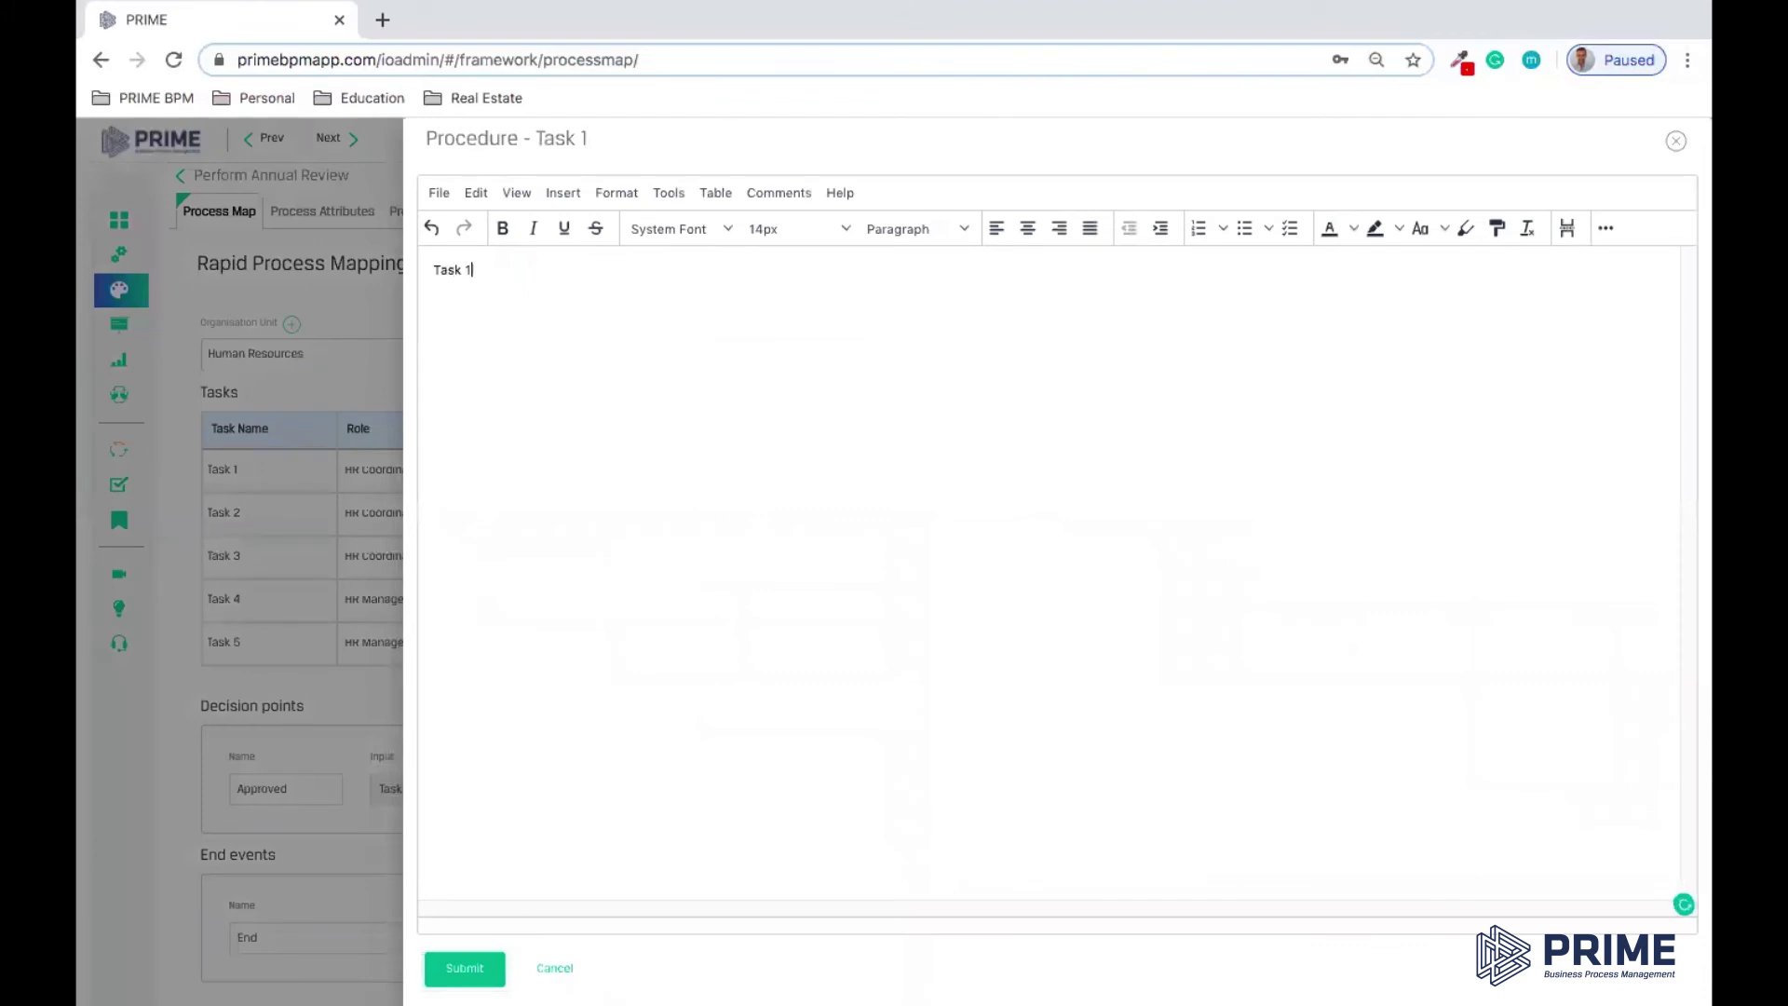
key(BackSpace)
key(BackSpace)
key(BackSpace)
key(BackSpace)
key(BackSpace)
text(Step 1)
key(Return)
key(Return)
text(Step 2)
key(Return)
key(Return)
text(Step 3)
click(557, 969)
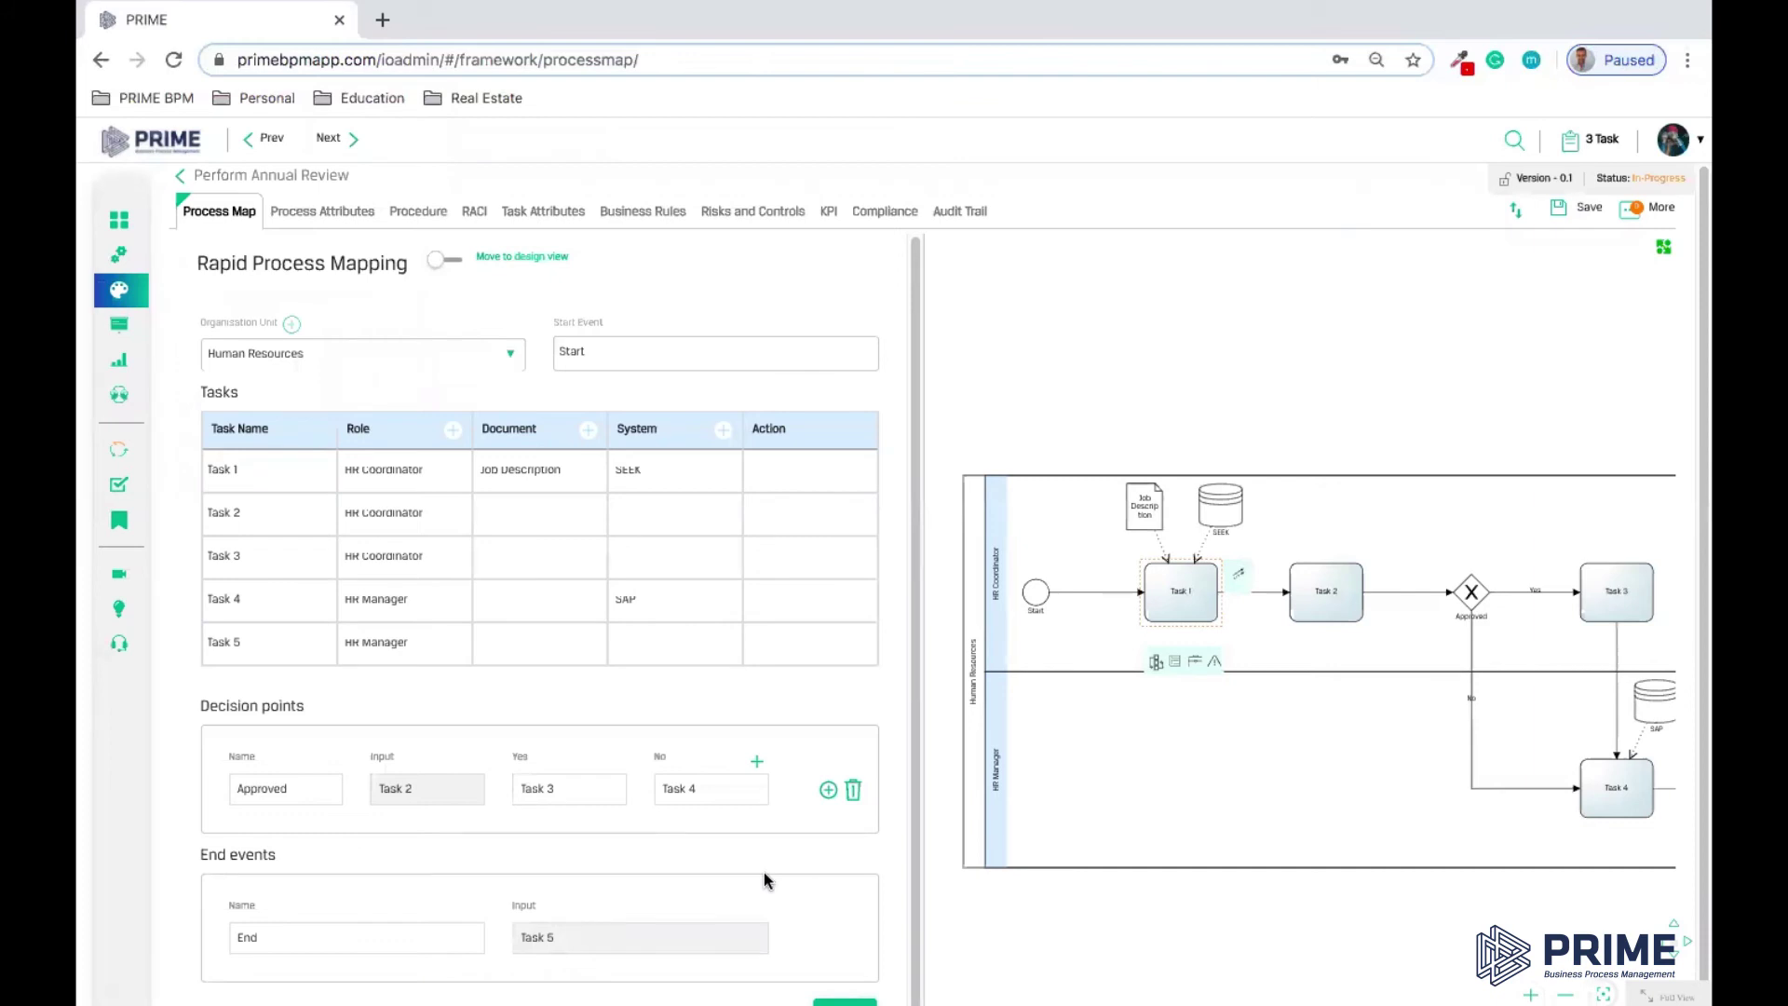
Switch the Perform Annual Review process map from rapid process mapping to design view.
mouse_move(739, 618)
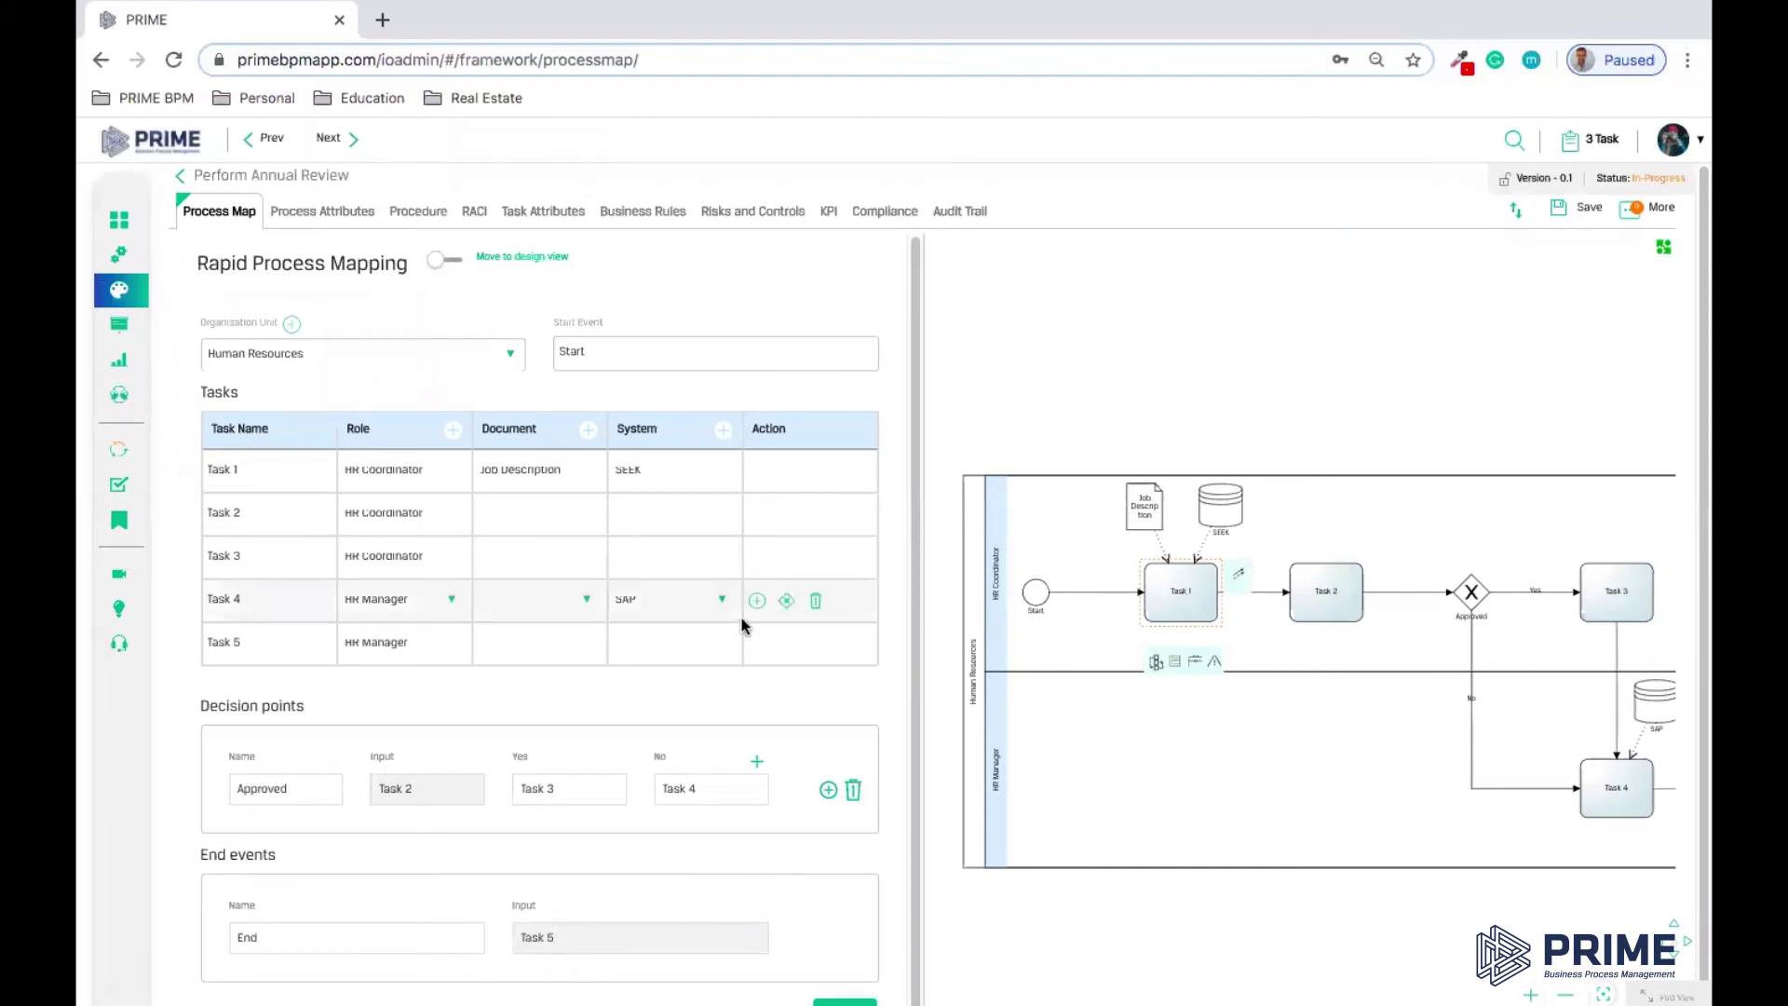
mouse_move(740, 568)
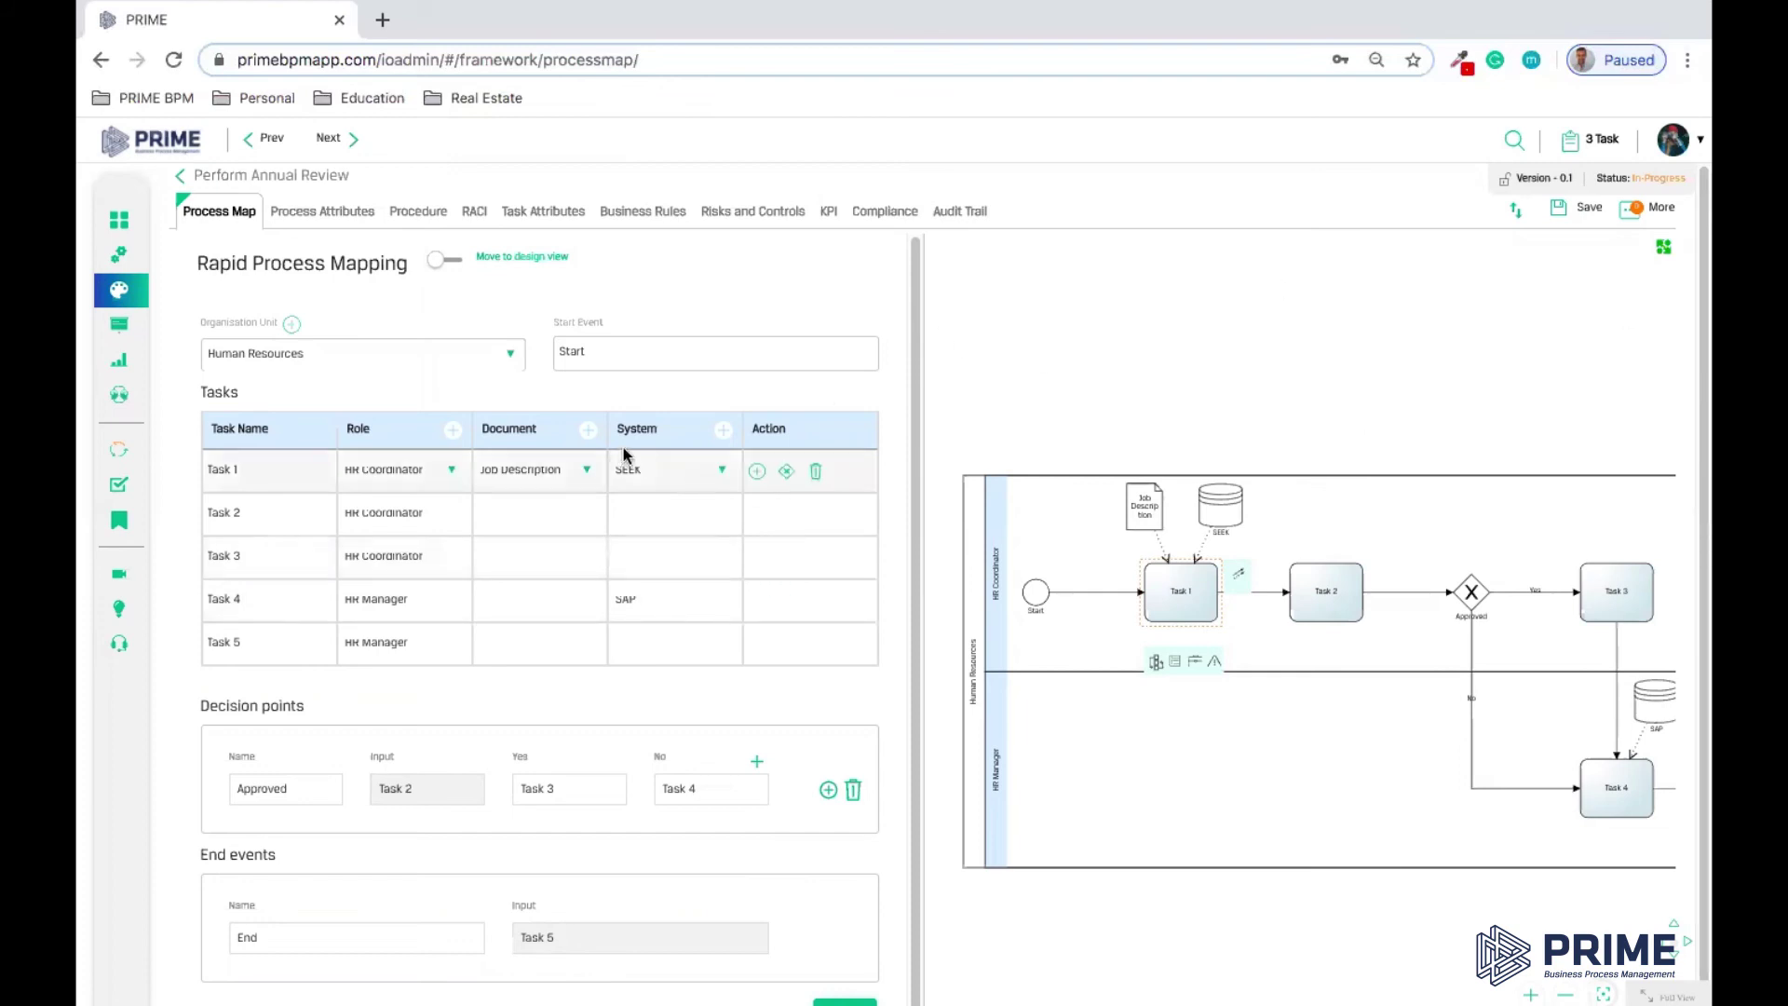
click(508, 266)
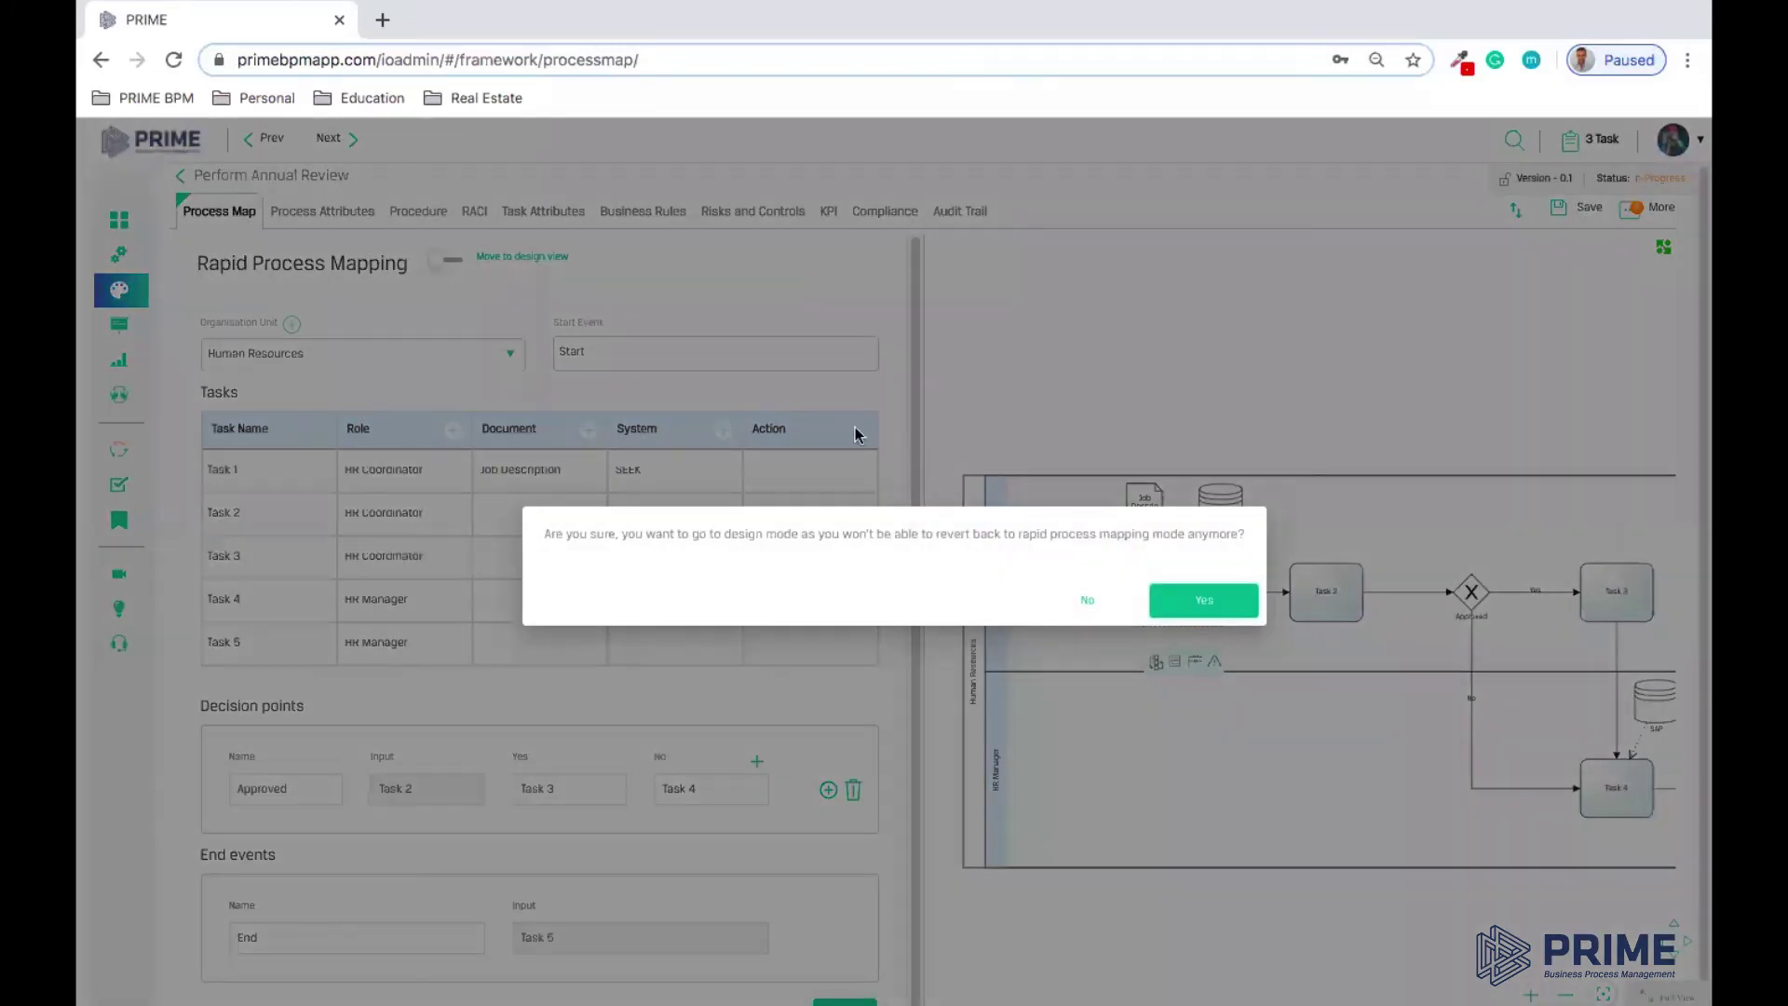
click(1201, 600)
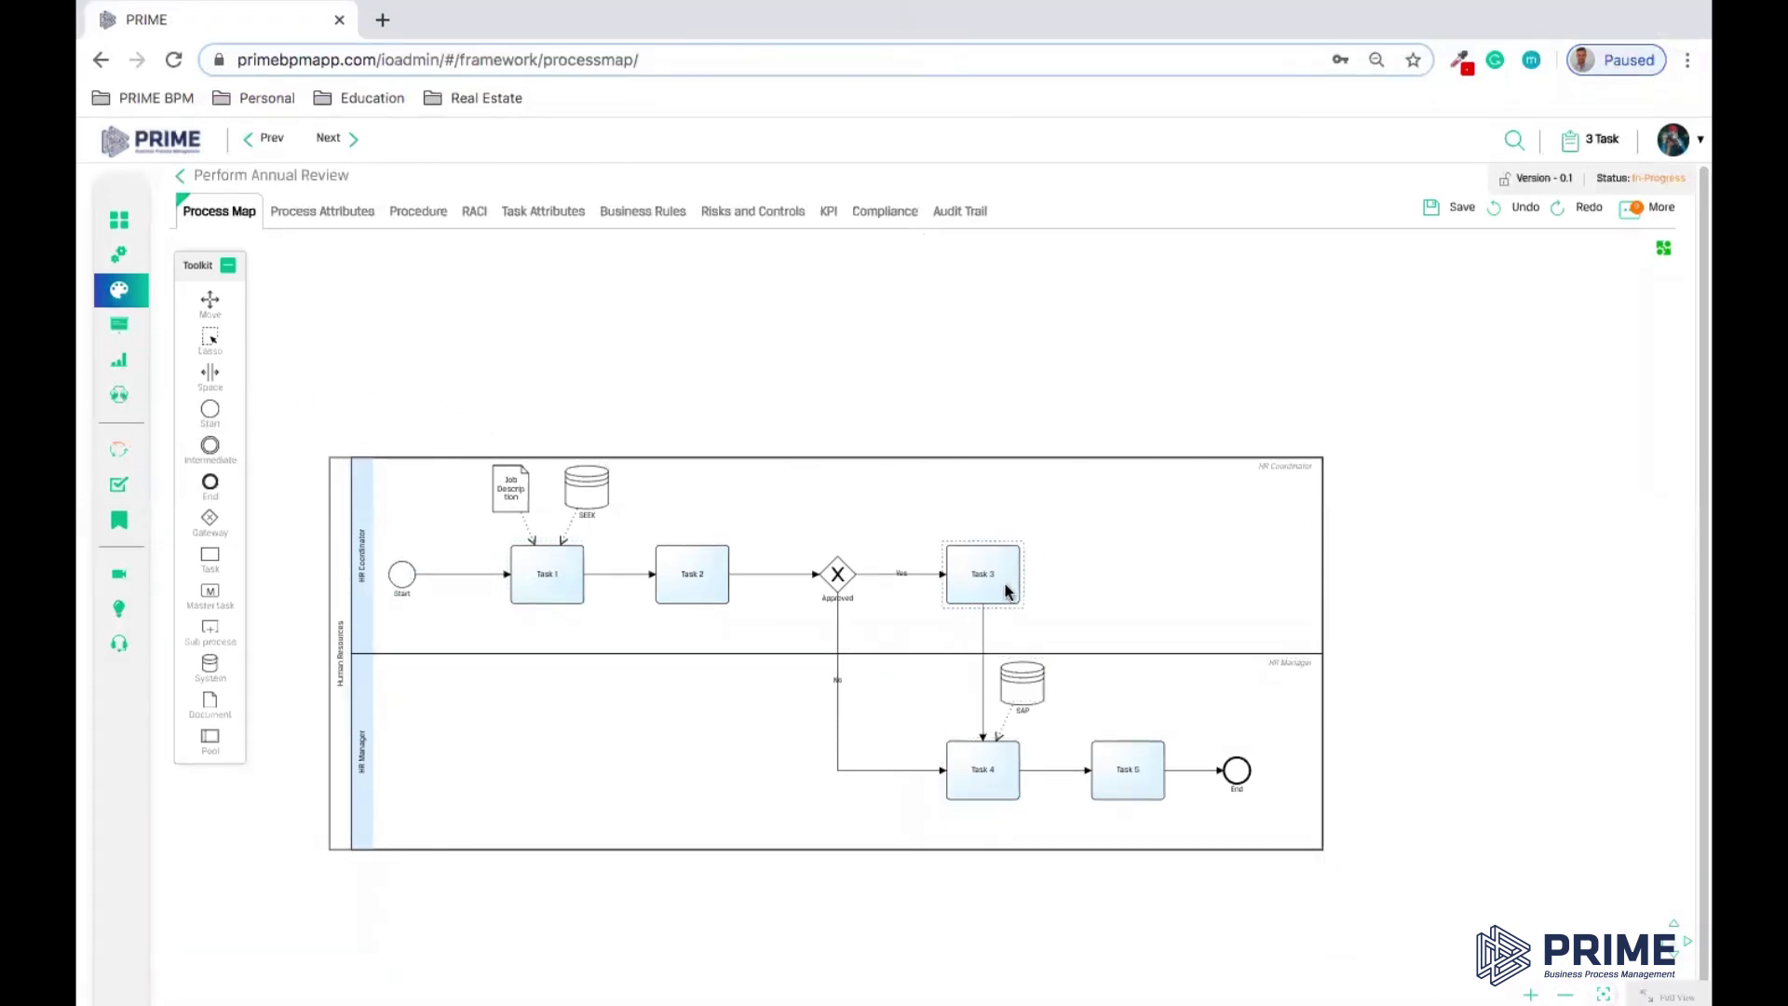
Widen the space between Task 4 and Task 5 to insert a task named "Task 4.1" there, and save the map.
click(210, 374)
drag(751, 537, 1263, 612)
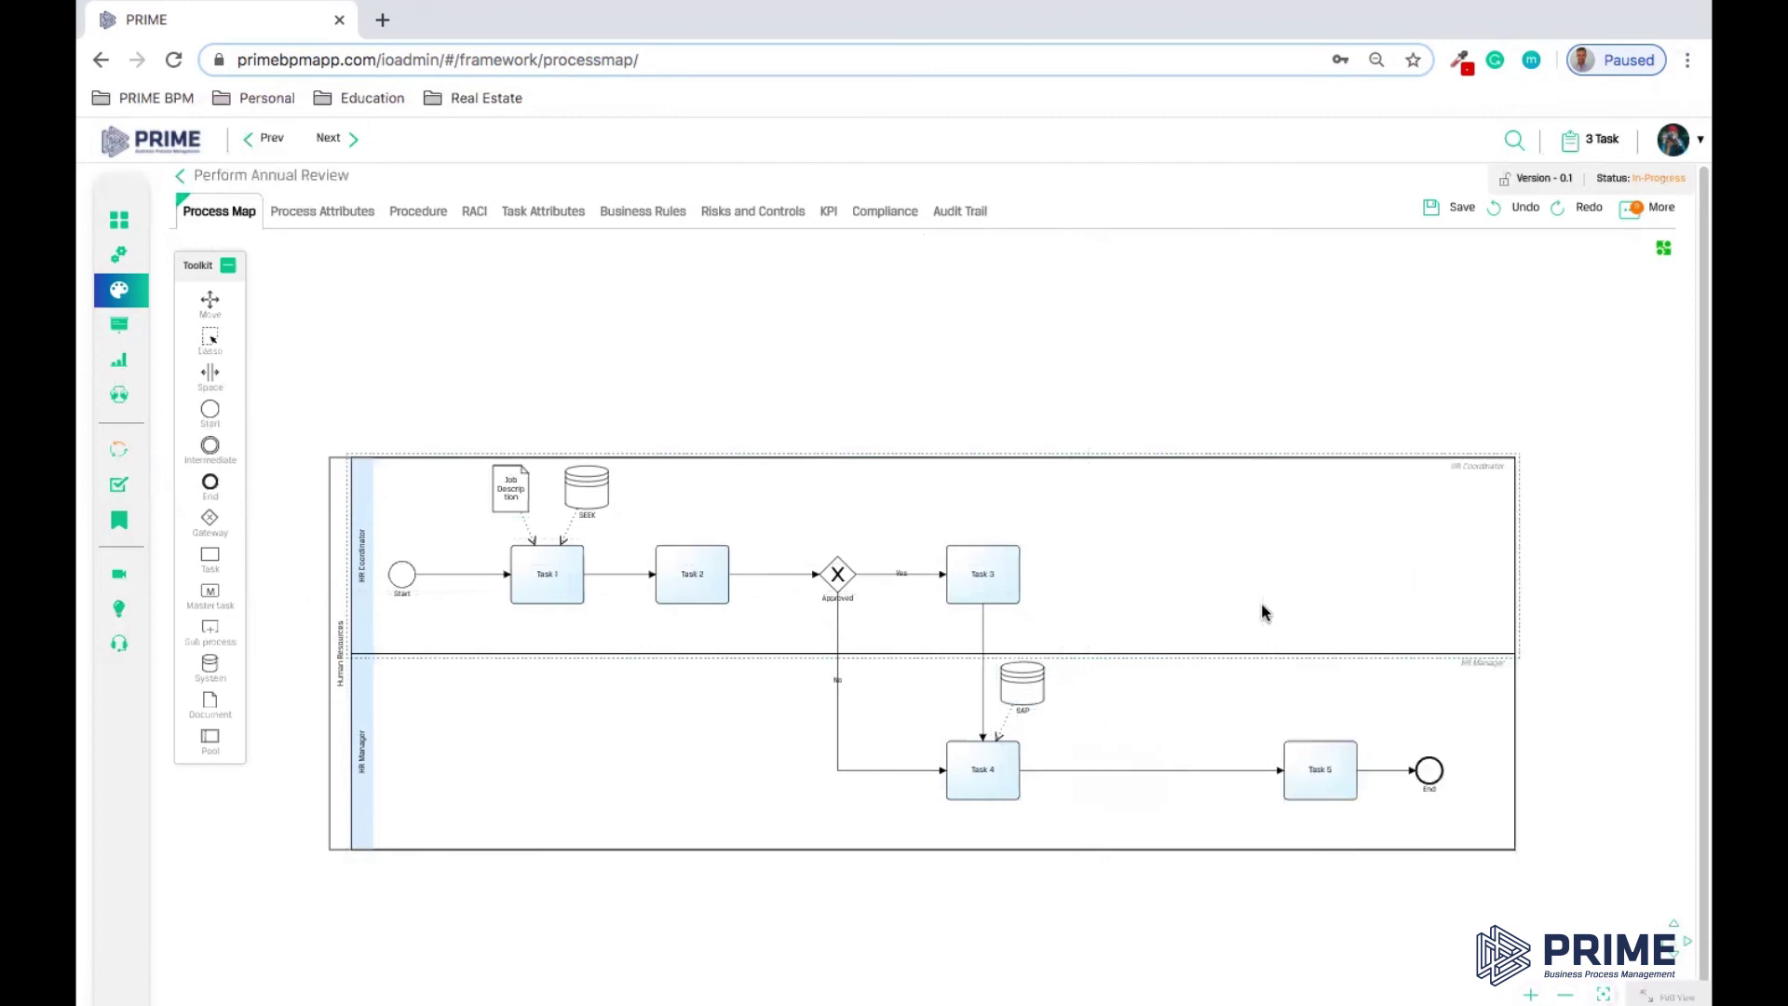
click(1012, 782)
drag(1041, 748, 1149, 772)
text(Task 4.1)
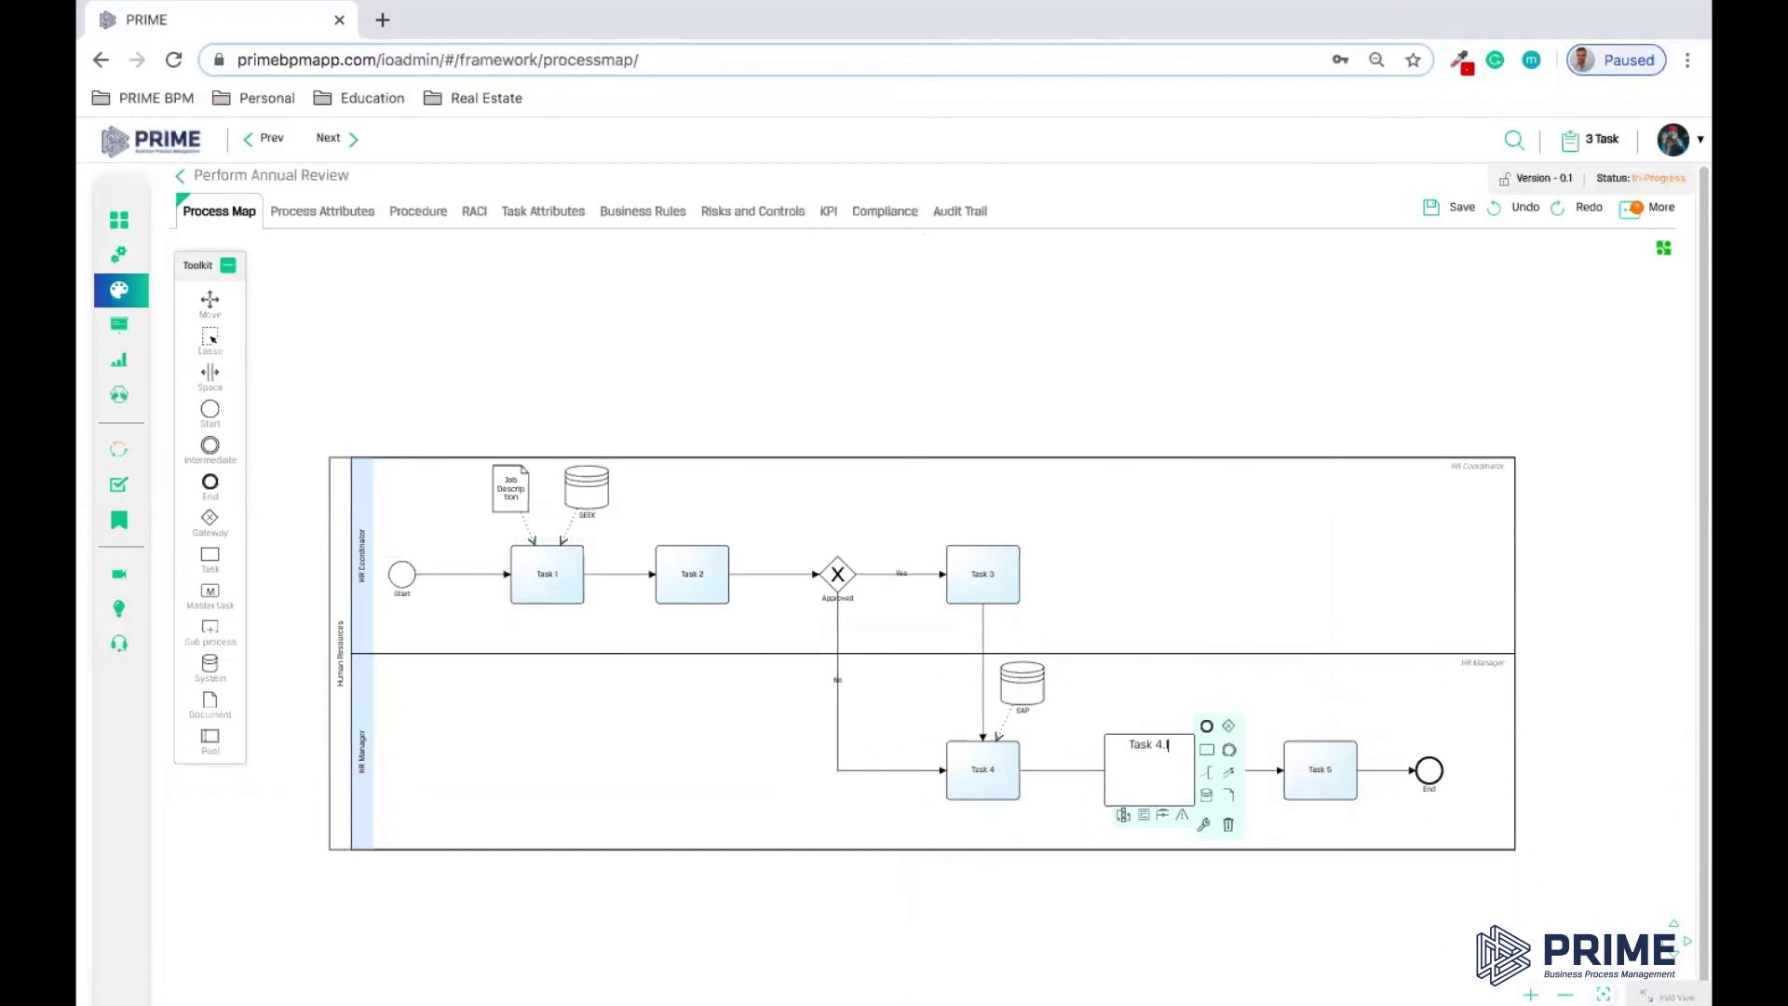
click(1014, 966)
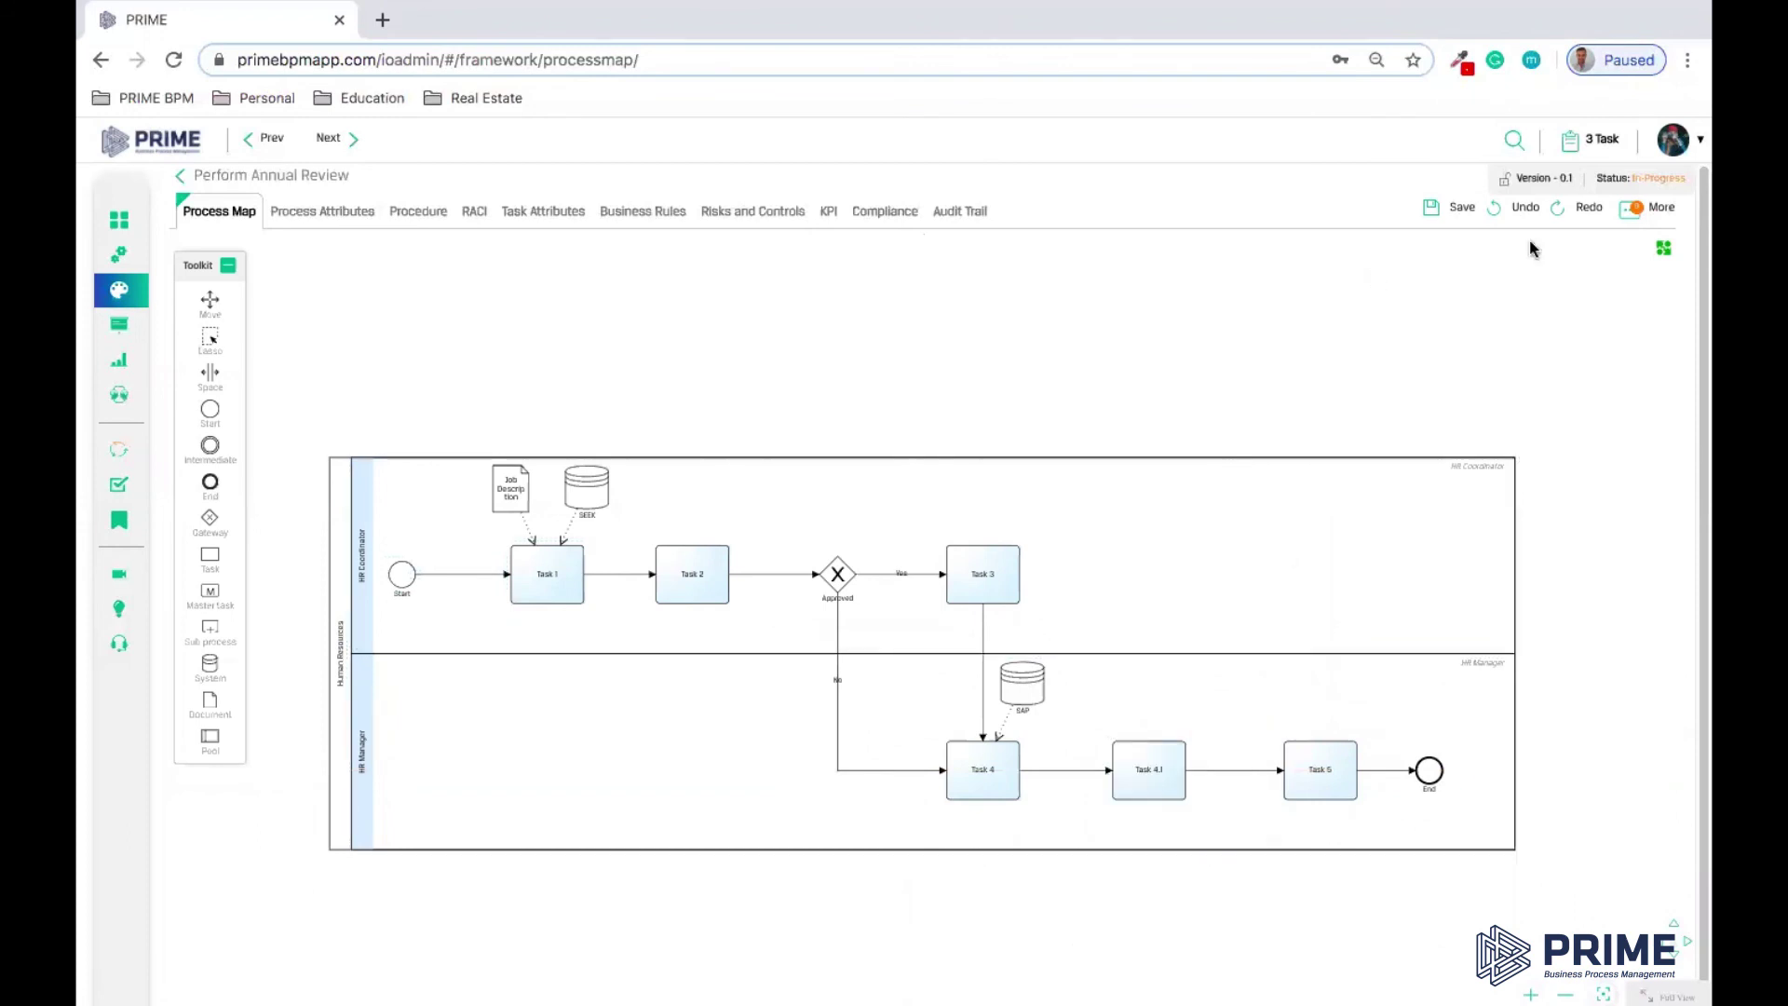
click(1450, 213)
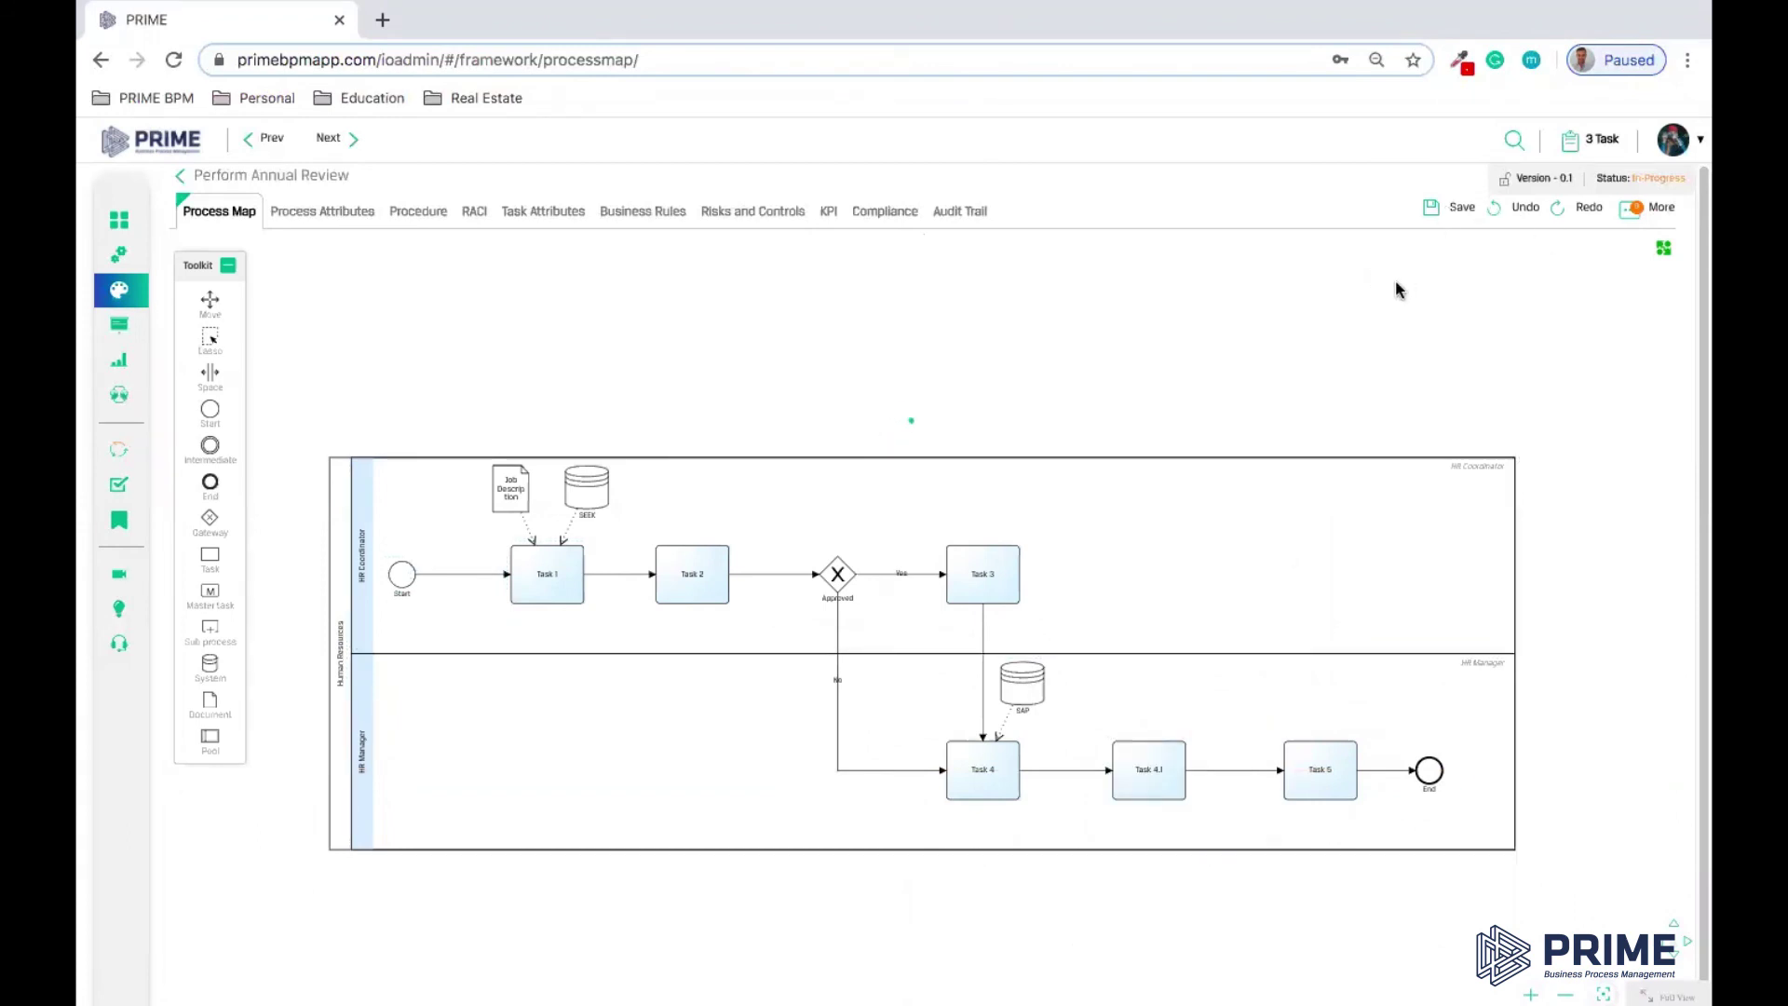